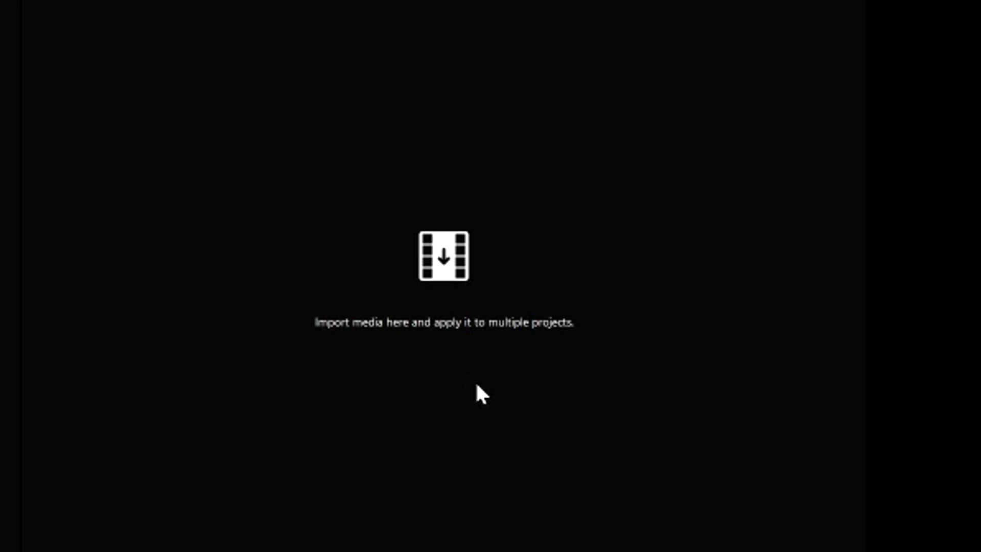
# Import the KIEKEN ZON video into My Media and place it at the start of the first video track.
pyautogui.click(444, 266)
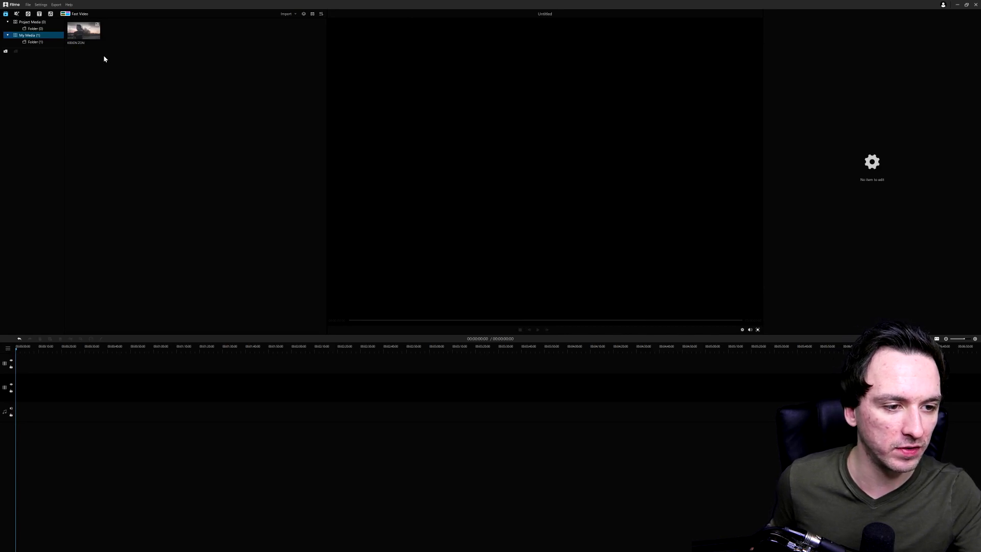
pyautogui.moveTo(91, 37); pyautogui.dragTo(28, 373)
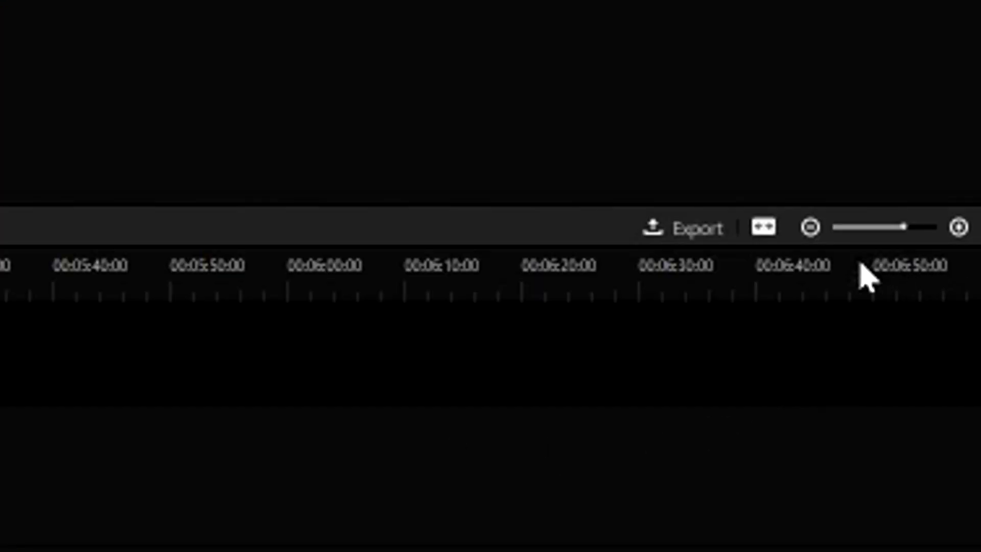
# Play the KIEKEN ZON clip from its beginning in the preview, pausing and resuming along the way.
pyautogui.click(963, 232)
pyautogui.click(963, 232)
pyautogui.click(963, 233)
pyautogui.click(964, 233)
pyautogui.click(963, 233)
pyautogui.click(963, 233)
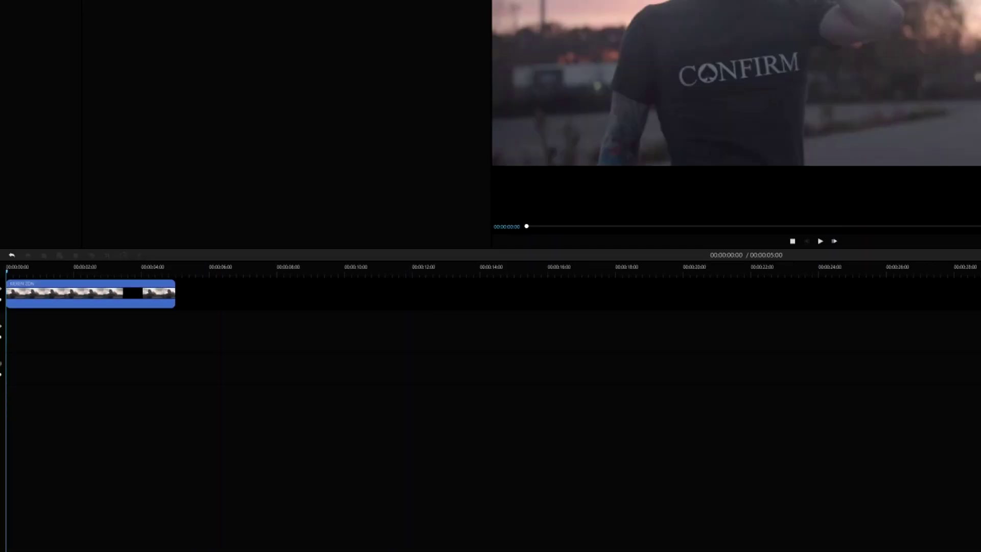
pyautogui.hotkey('ctrl', '+')
pyautogui.hotkey('ctrl', '+')
pyautogui.hotkey('ctrl', '+')
pyautogui.hotkey('ctrl', '+')
pyautogui.hotkey('ctrl', '+')
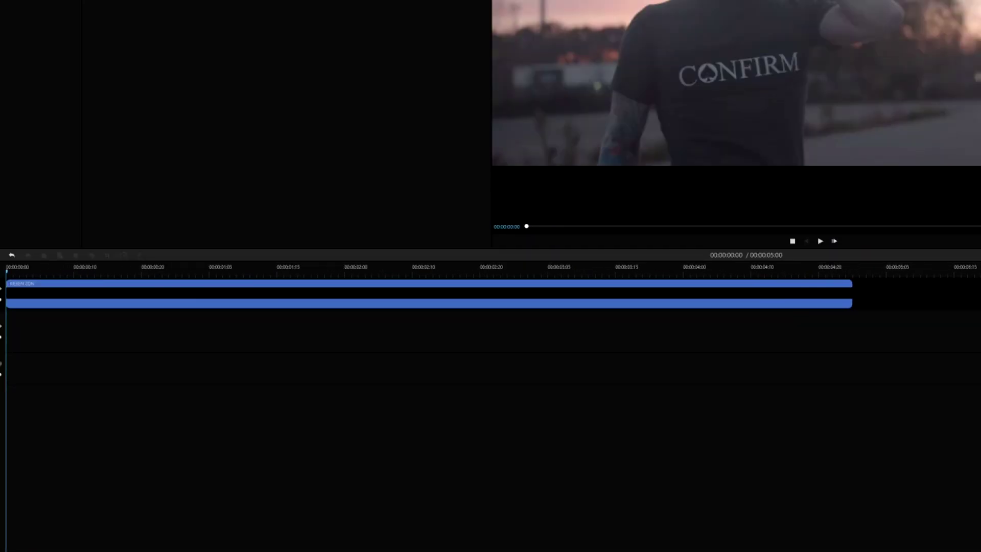
pyautogui.hotkey('ctrl', '=')
pyautogui.hotkey('ctrl', '=')
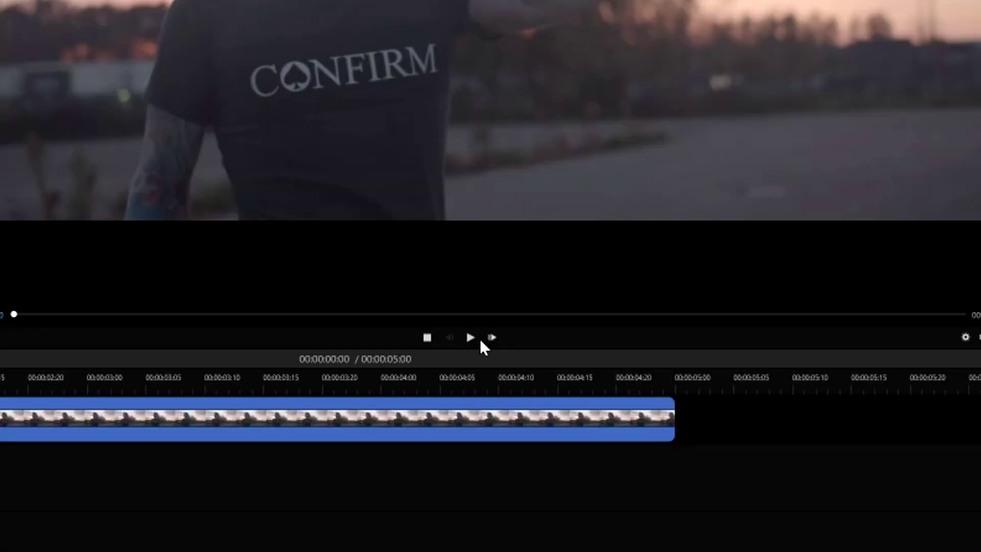
pyautogui.click(479, 339)
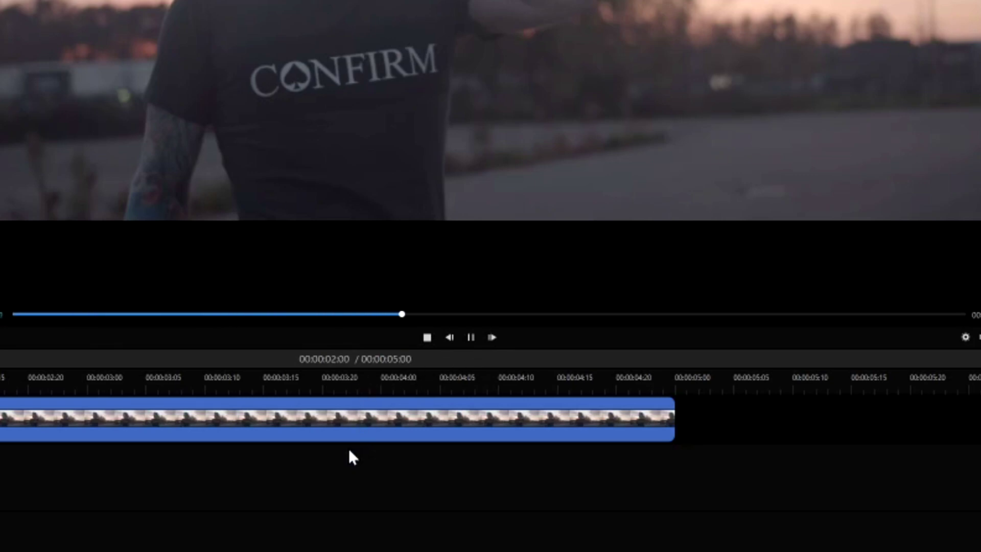
pyautogui.press('space')
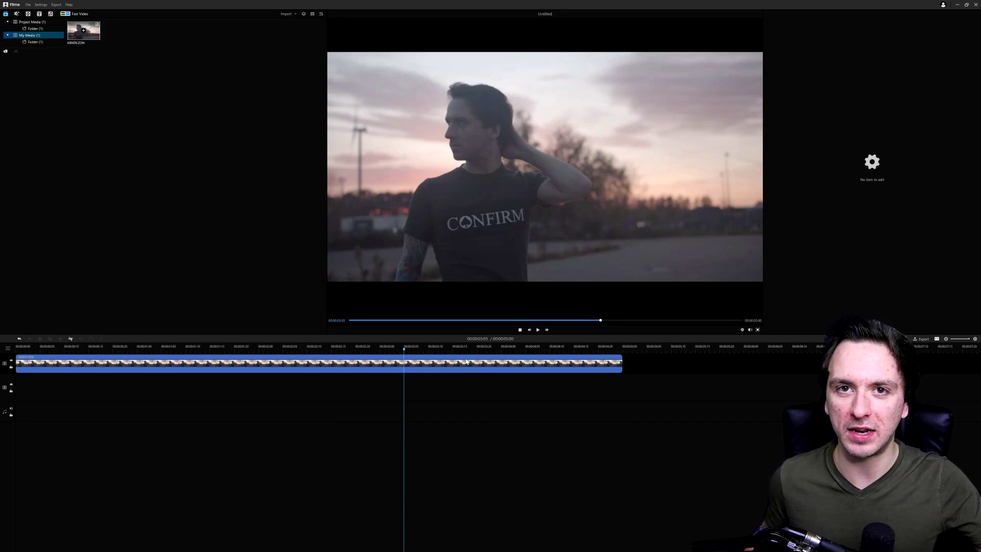
pyautogui.press('space')
pyautogui.press('space')
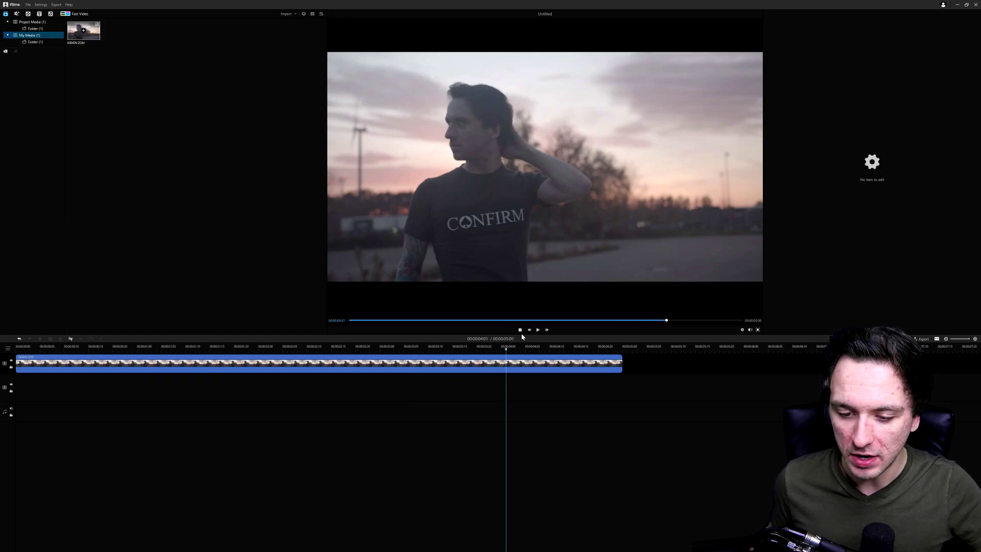
# Move the clip to start at about 00:00:02:10 and play the timeline from the gap before it.
pyautogui.moveTo(313, 365); pyautogui.dragTo(285, 364)
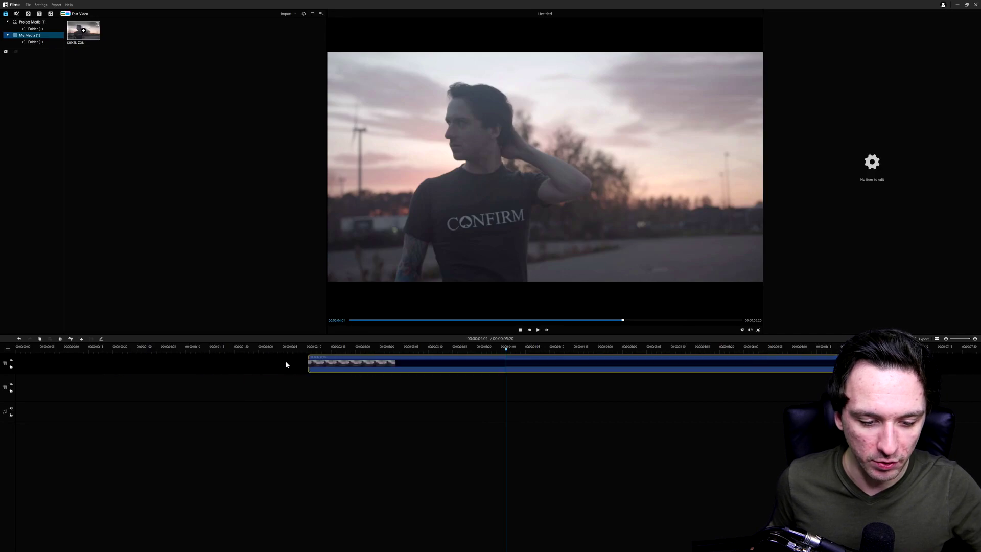
pyautogui.click(225, 349)
pyautogui.press('space')
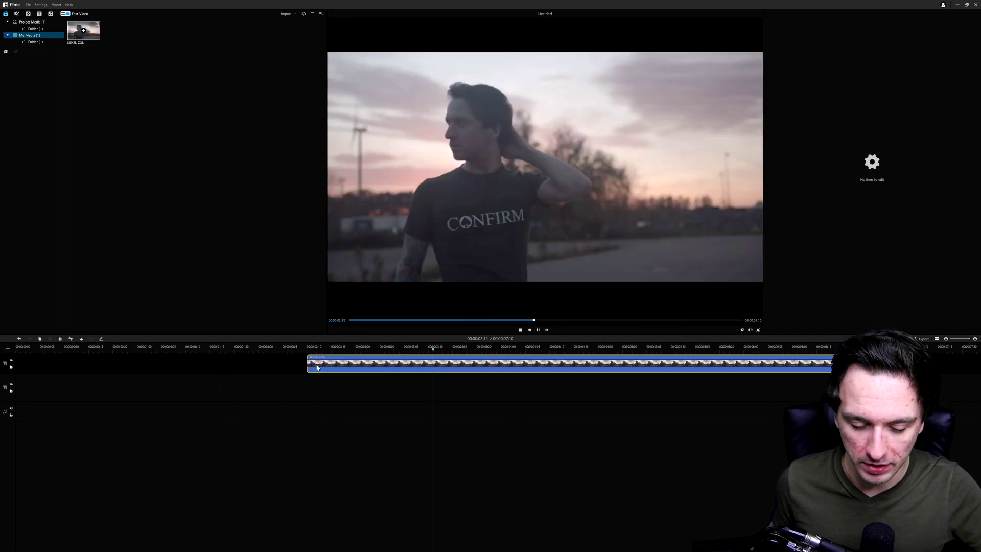
pyautogui.press('space')
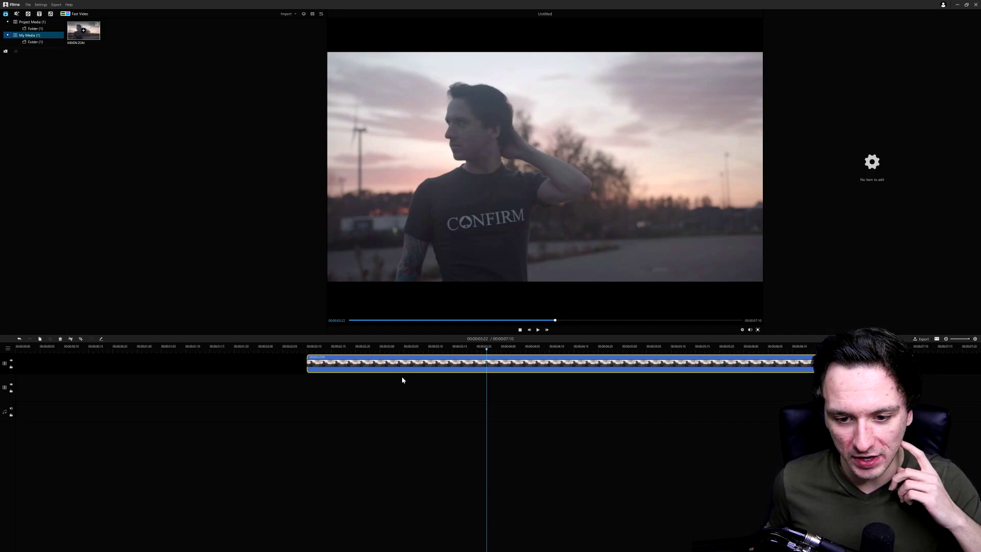
# Move the clip to start at about 00:00:01:18 and toggle its track's visibility off and back on.
pyautogui.moveTo(437, 366); pyautogui.dragTo(355, 380)
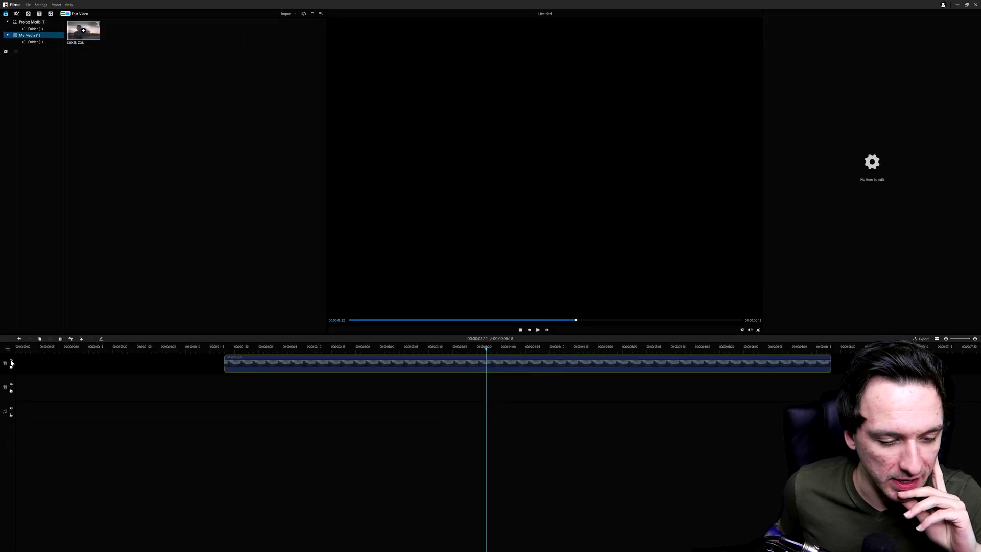
pyautogui.click(11, 361)
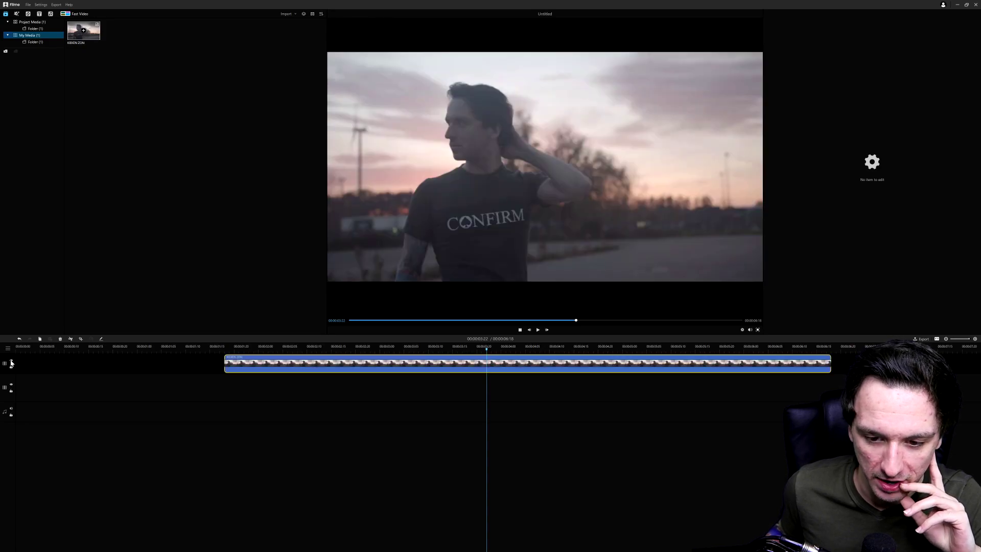
pyautogui.click(12, 362)
pyautogui.click(11, 361)
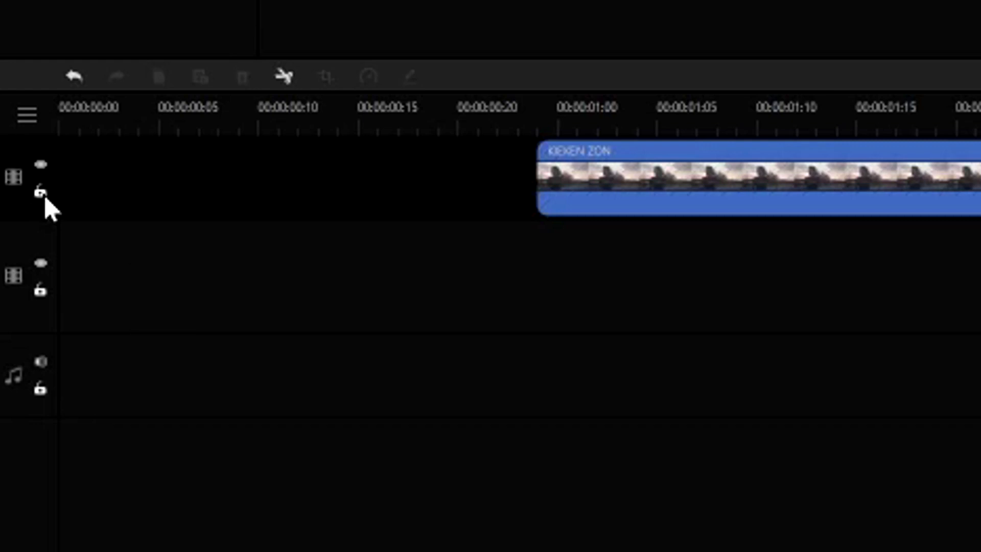
pyautogui.click(44, 197)
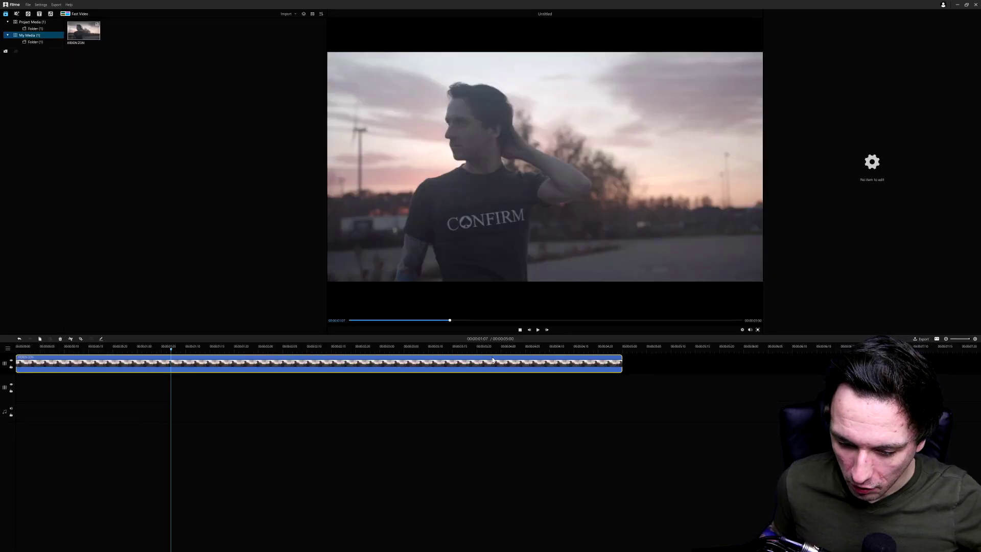
# Play the clip from just before the four-second mark.
pyautogui.click(488, 351)
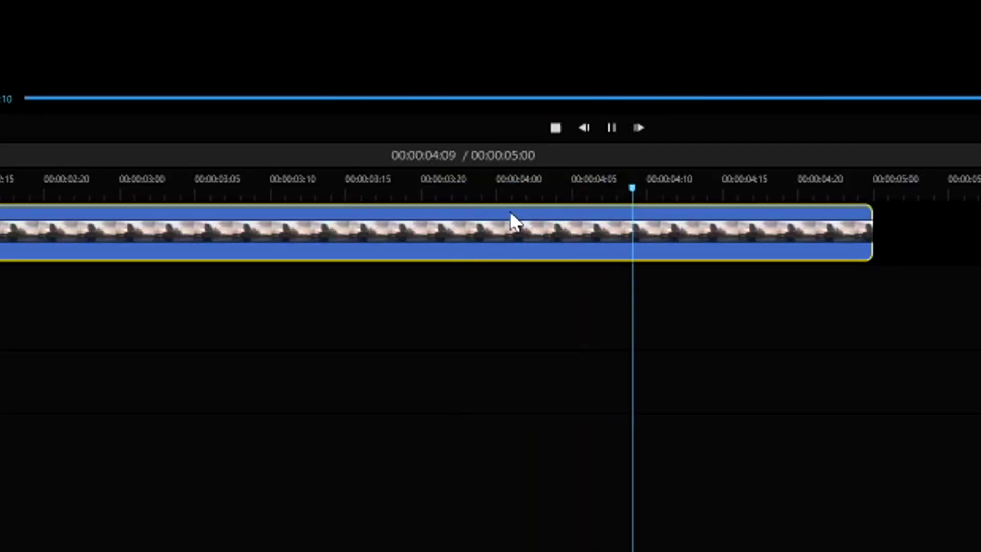
pyautogui.click(482, 188)
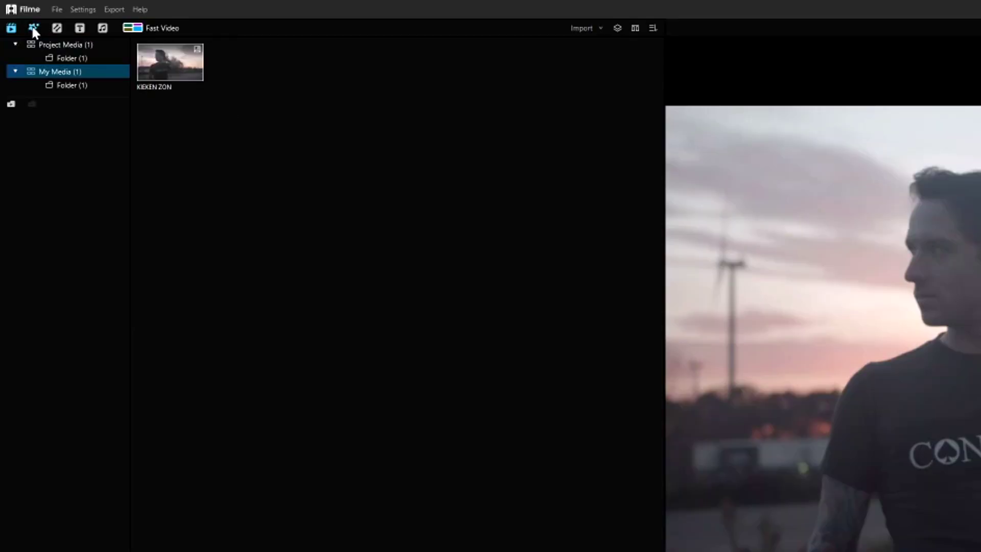
# Open the effects library and look through the element categories from Holidays to Badges.
pyautogui.click(17, 14)
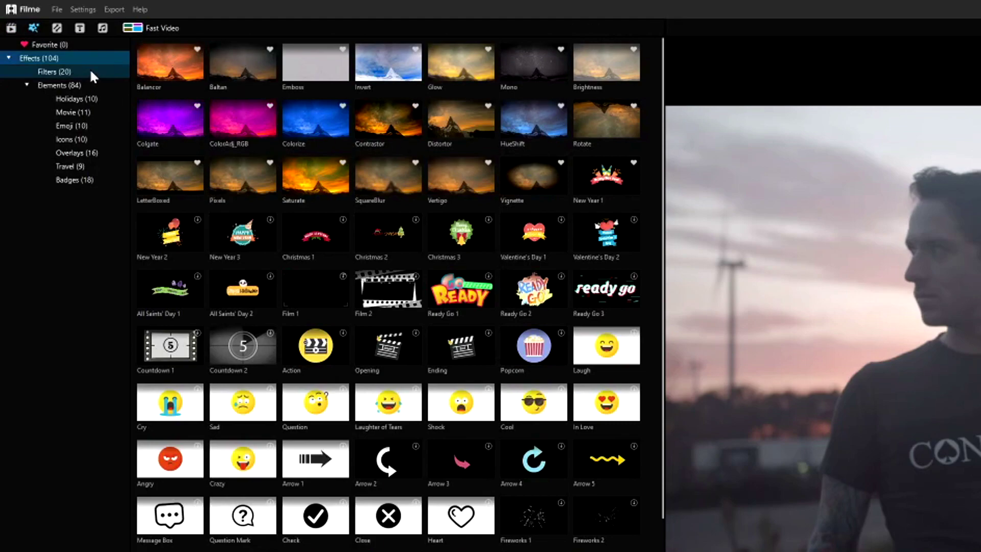
pyautogui.click(93, 97)
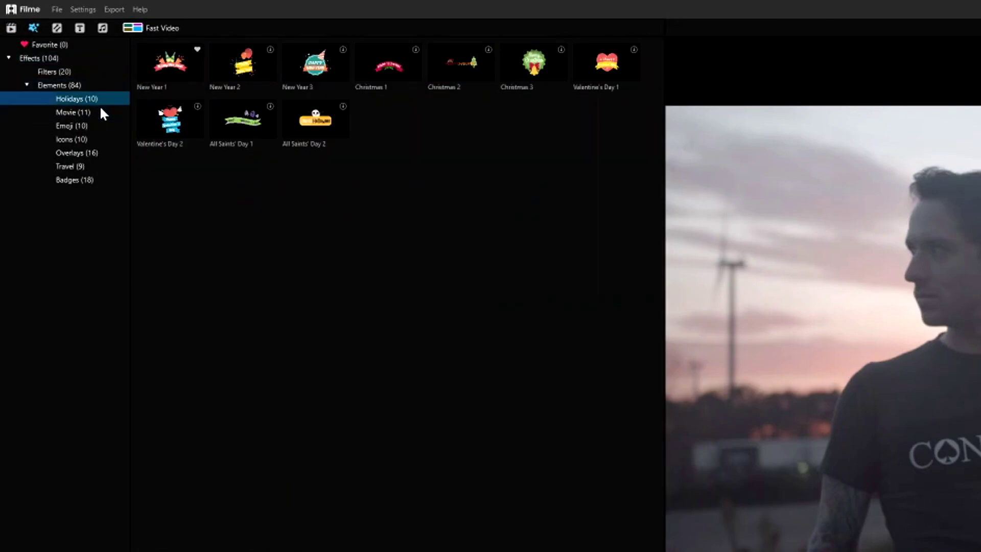
pyautogui.click(104, 108)
pyautogui.press('Down')
pyautogui.press('Down')
pyautogui.click(100, 154)
pyautogui.click(96, 167)
pyautogui.press('Up')
pyautogui.click(94, 178)
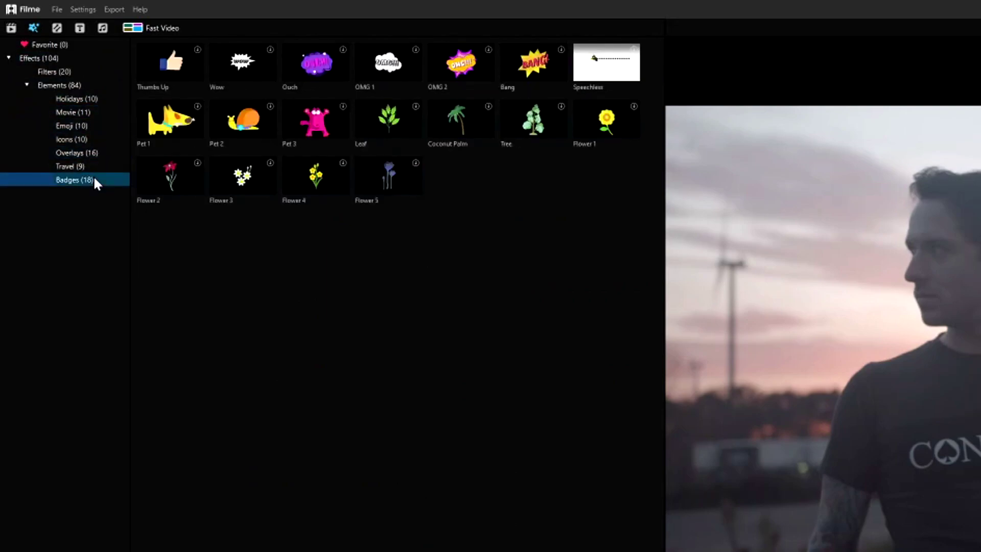
pyautogui.click(81, 96)
pyautogui.press('End')
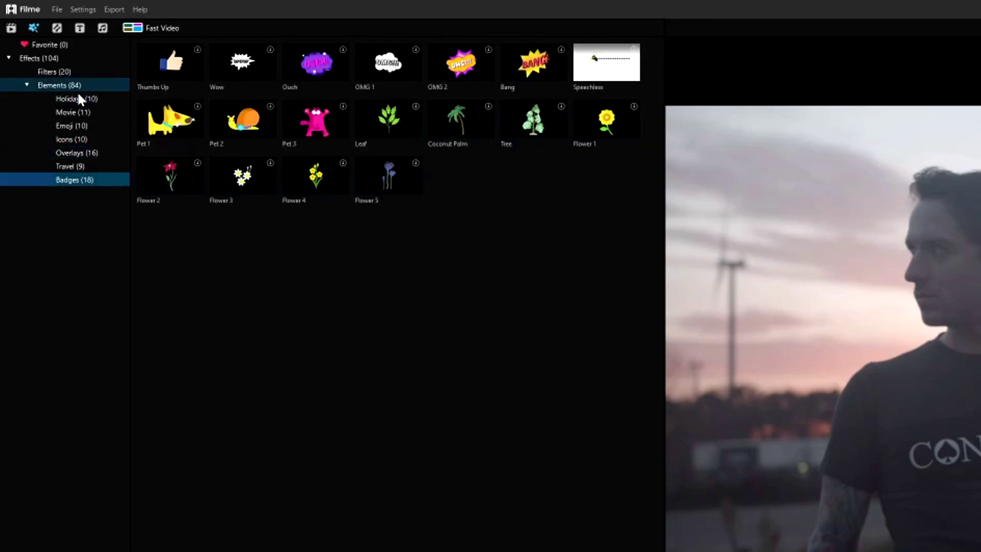
# Try the Balancer filter on the clip, compare the image with and without it, and undo it.
pyautogui.click(83, 75)
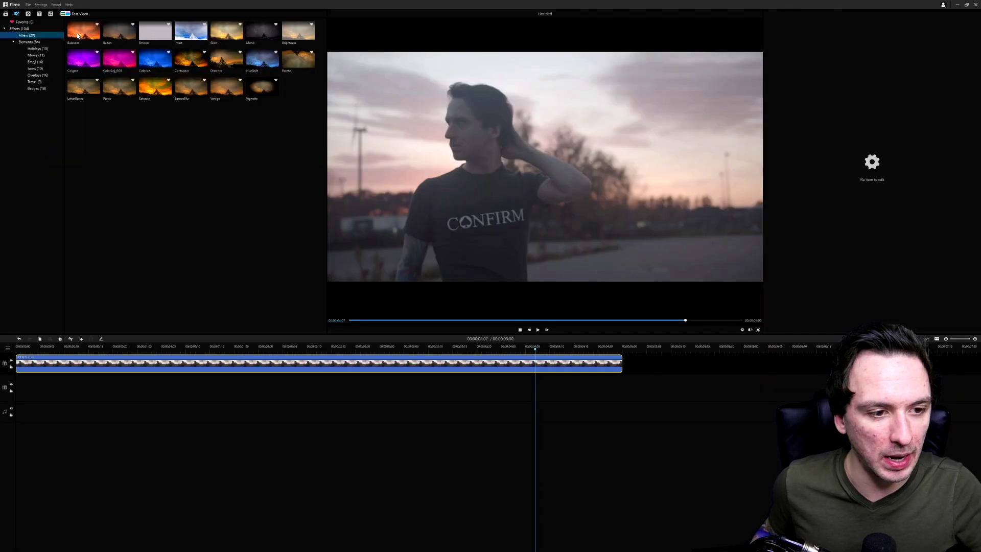
pyautogui.click(81, 31)
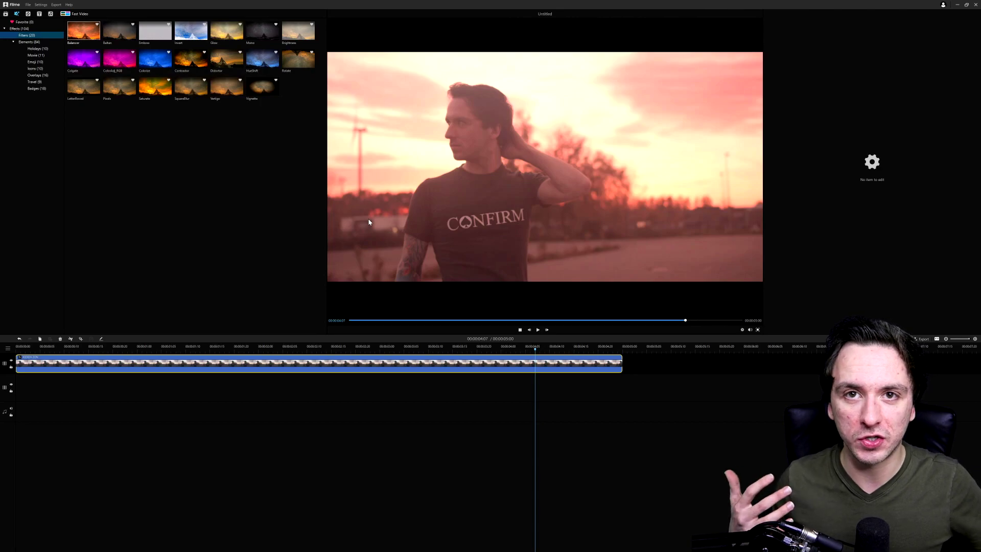
pyautogui.hotkey('ctrl', 'z')
pyautogui.hotkey('ctrl', 'y')
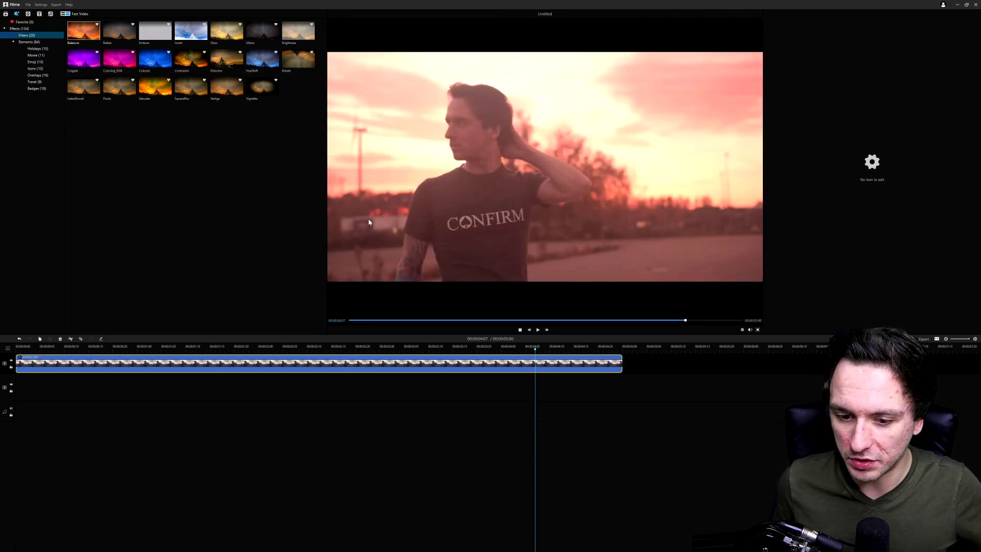
pyautogui.hotkey('ctrl', 'z')
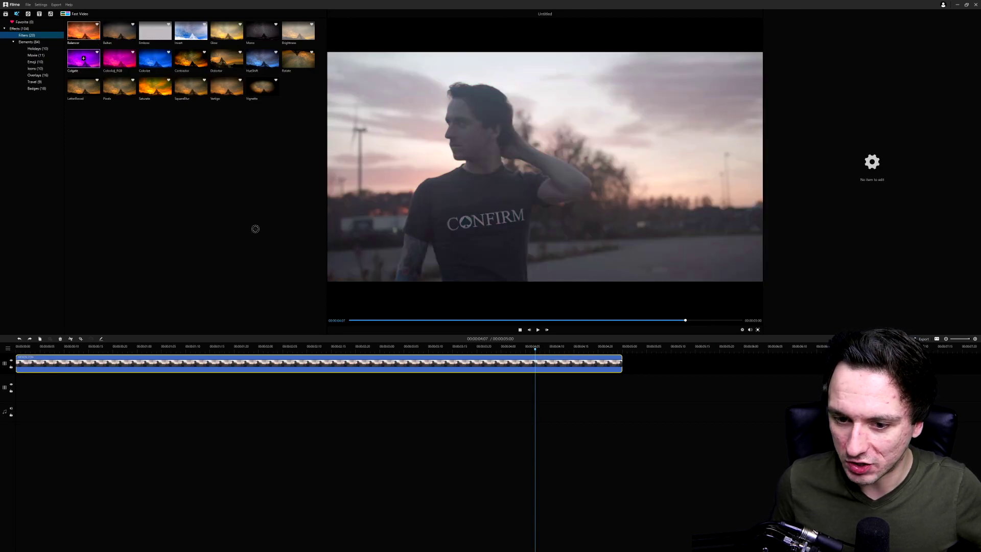
pyautogui.click(332, 361)
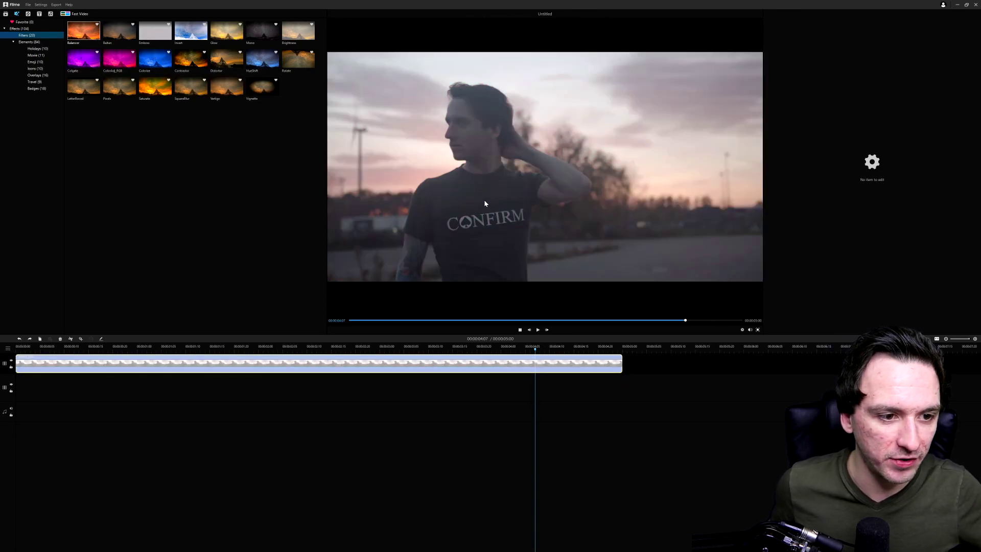
pyautogui.hotkey('ctrl', 'y')
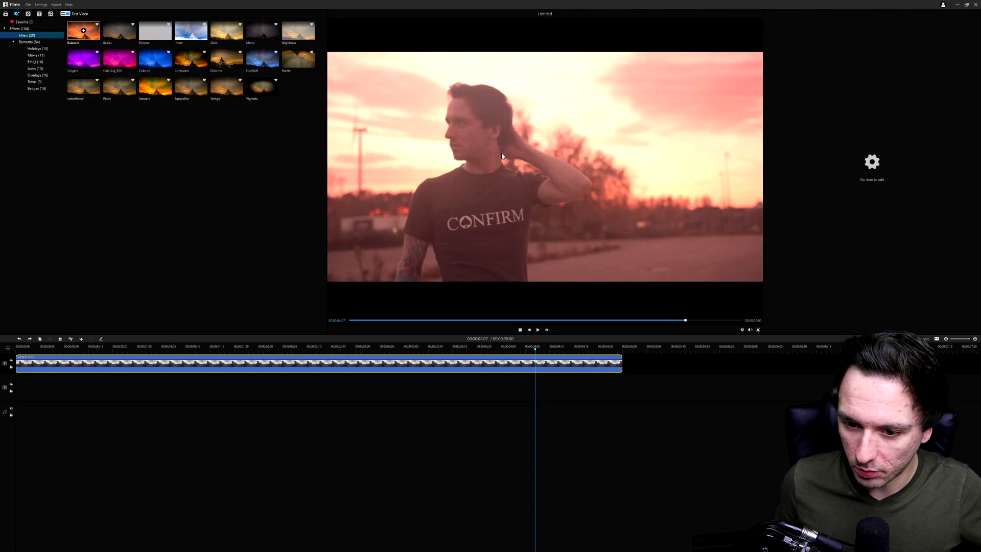
pyautogui.hotkey('ctrl', 'z')
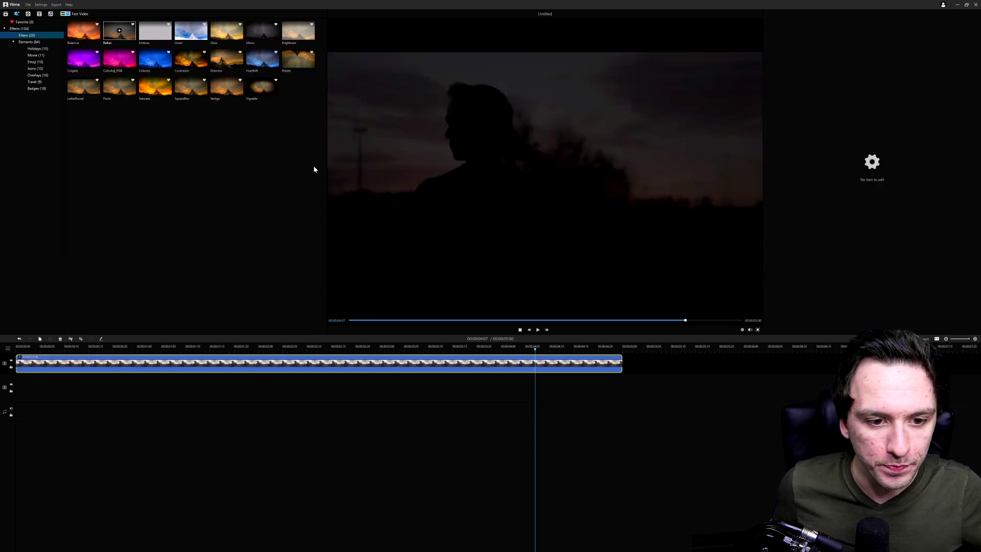
# Try the Invert, Glow, Mono and Brightness filters on the clip one after another, undoing each.
pyautogui.click(191, 42)
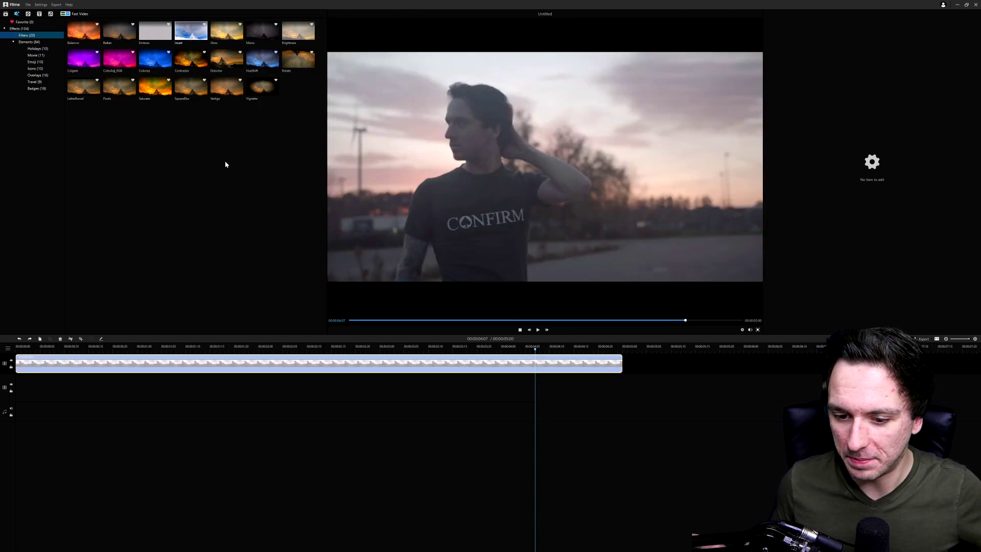
pyautogui.click(228, 39)
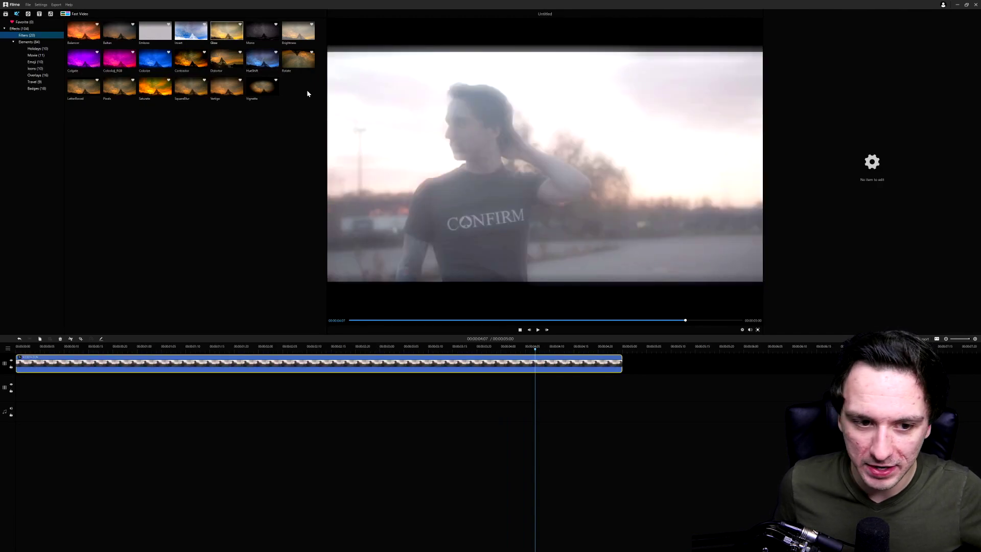
pyautogui.hotkey('ctrl', 'z')
pyautogui.click(259, 39)
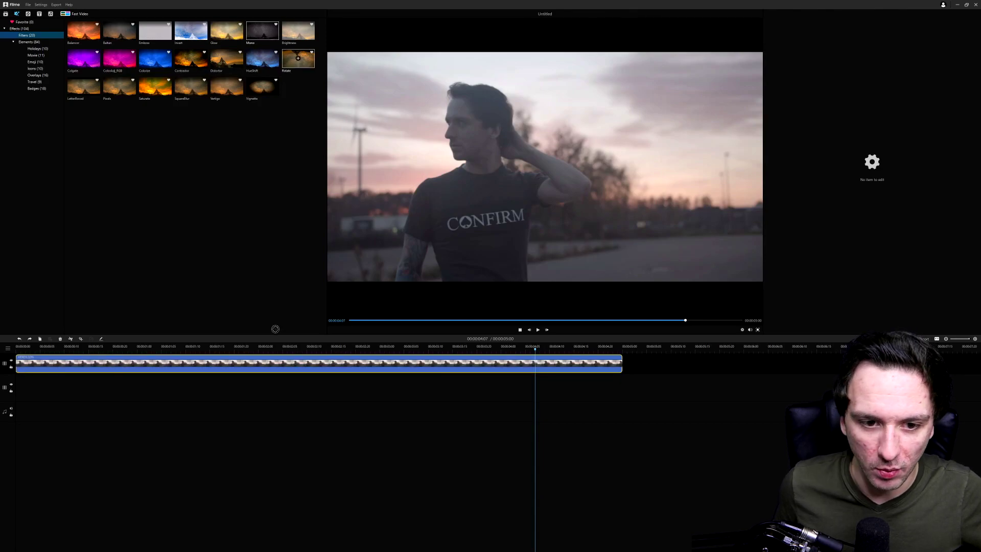
pyautogui.click(294, 33)
# Try filters from the last row of the list on the clip, including Saturate and SquareBlur, undoing each.
pyautogui.moveTo(97, 76); pyautogui.dragTo(187, 366)
pyautogui.moveTo(155, 87); pyautogui.dragTo(247, 358)
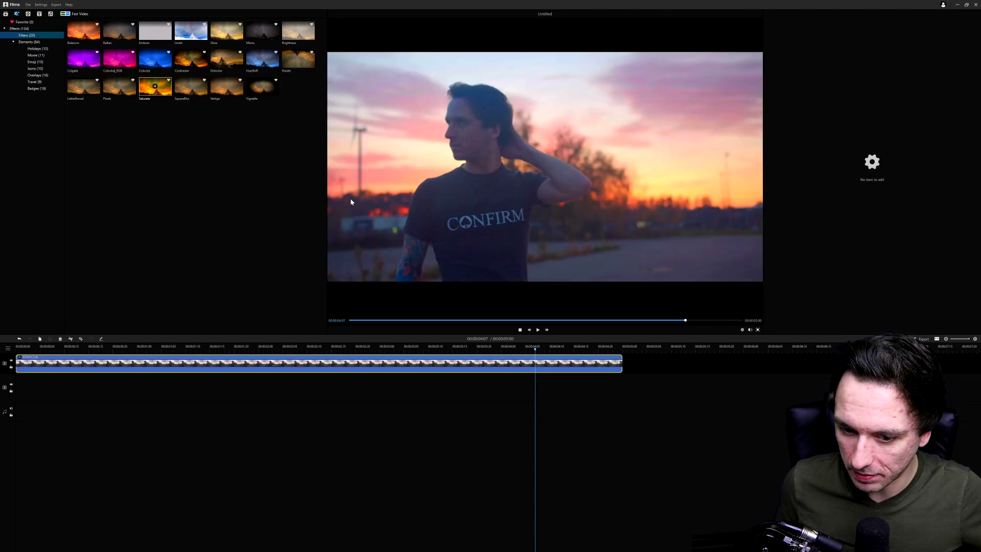
pyautogui.hotkey('ctrl', 'z')
pyautogui.moveTo(194, 88); pyautogui.dragTo(257, 365)
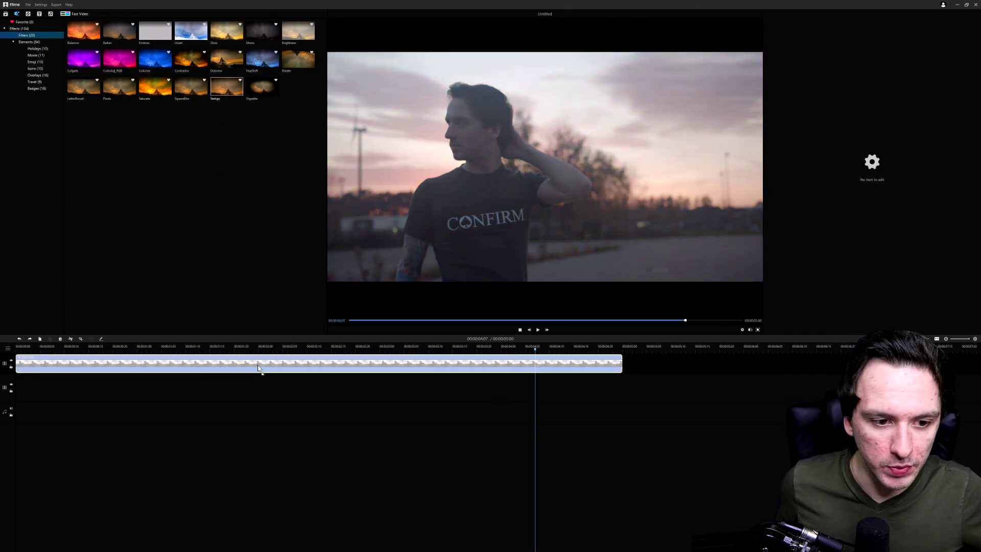
# Try the Vignette and Rotate filters on the clip, undoing each.
pyautogui.click(257, 87)
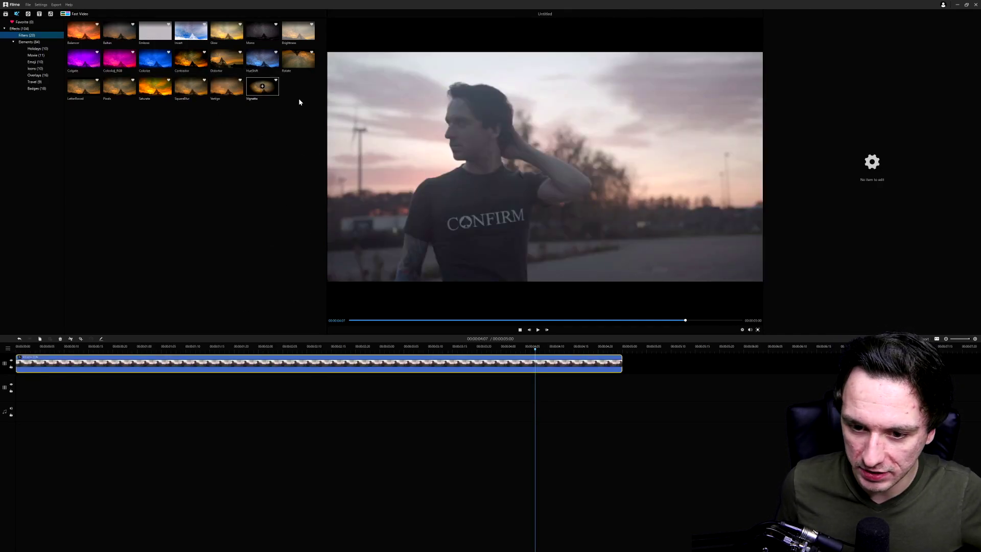
pyautogui.moveTo(298, 59); pyautogui.dragTo(306, 368)
pyautogui.hotkey('ctrl', 'z')
pyautogui.click(33, 42)
pyautogui.click(31, 35)
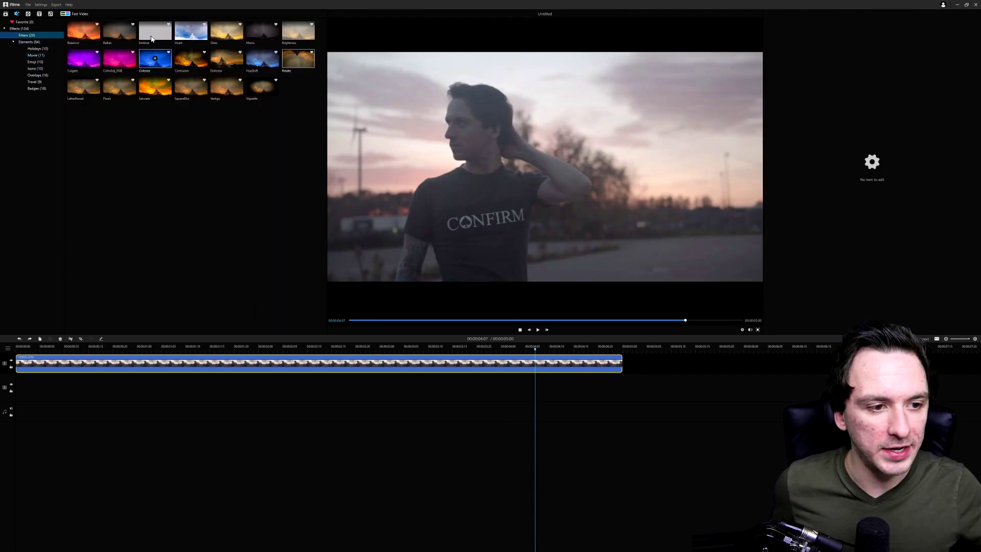
pyautogui.click(112, 70)
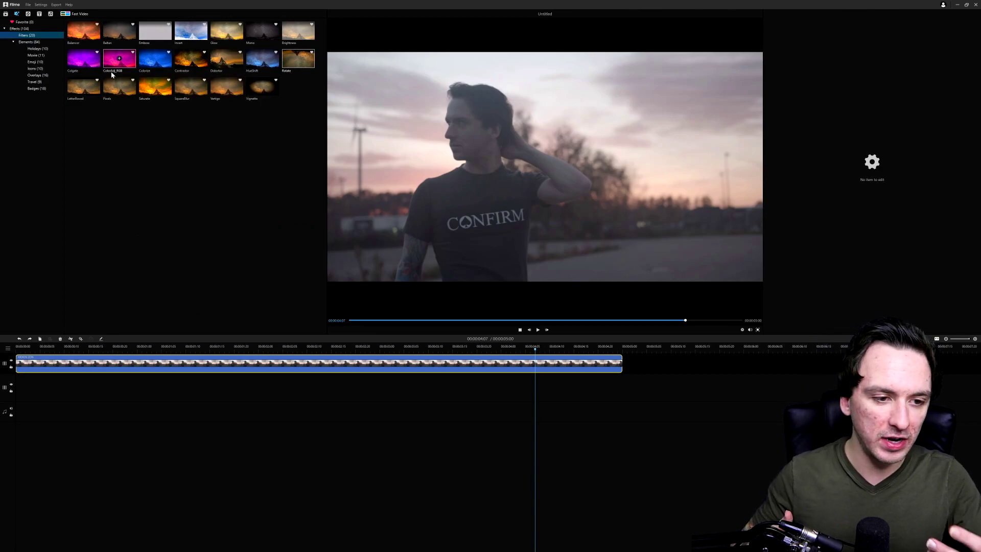
# Apply the Saturate filter to the clip on the timeline.
pyautogui.click(155, 87)
pyautogui.click(205, 88)
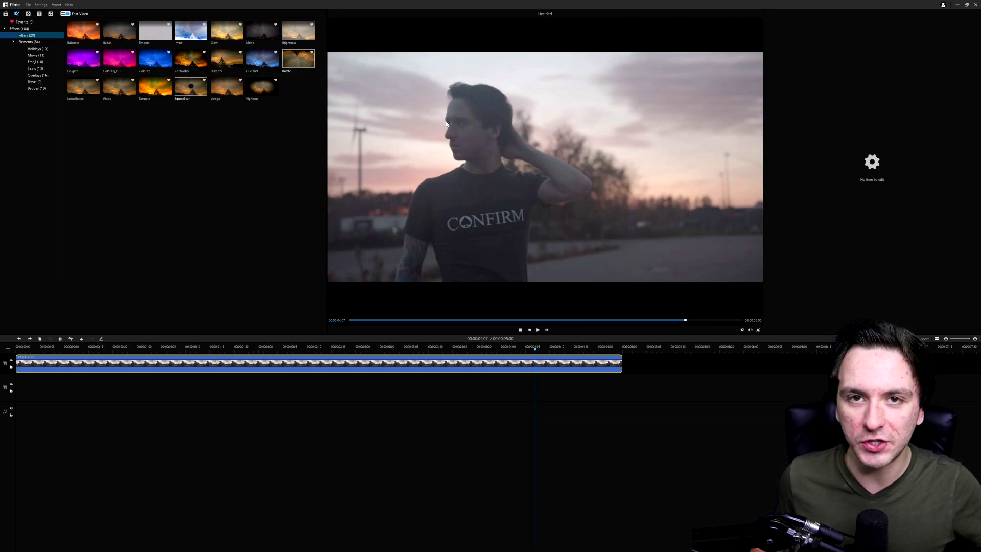
pyautogui.click(84, 87)
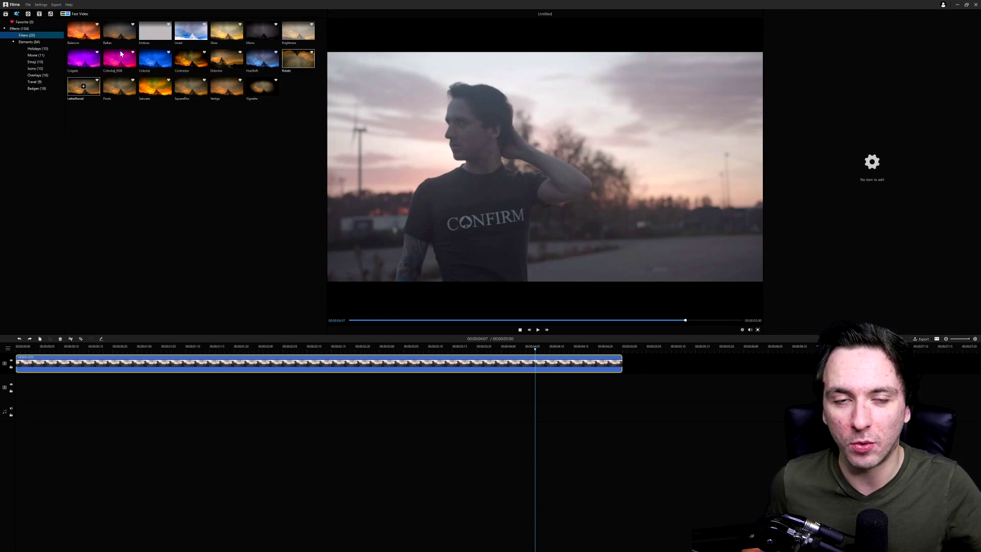
pyautogui.moveTo(154, 87); pyautogui.dragTo(201, 369)
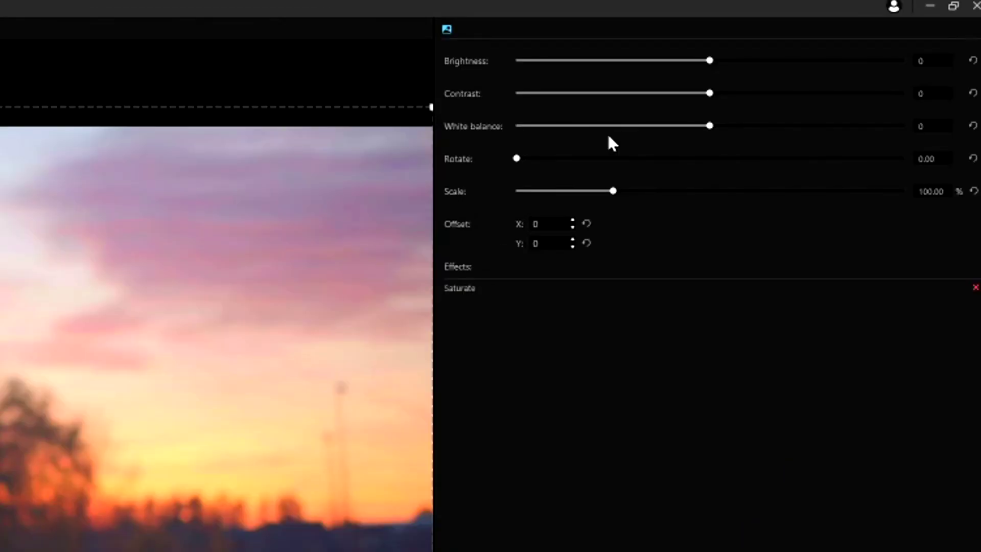
# Try adjusting the clip's brightness, white balance, scale to about 115 % and rotation, and undo the changes.
pyautogui.moveTo(711, 60)
pyautogui.mouseDown()
pyautogui.moveTo(596, 63)
pyautogui.moveTo(533, 80)
pyautogui.moveTo(737, 79)
pyautogui.moveTo(682, 94)
pyautogui.moveTo(704, 64)
pyautogui.mouseUp()
pyautogui.moveTo(707, 131); pyautogui.dragTo(662, 121)
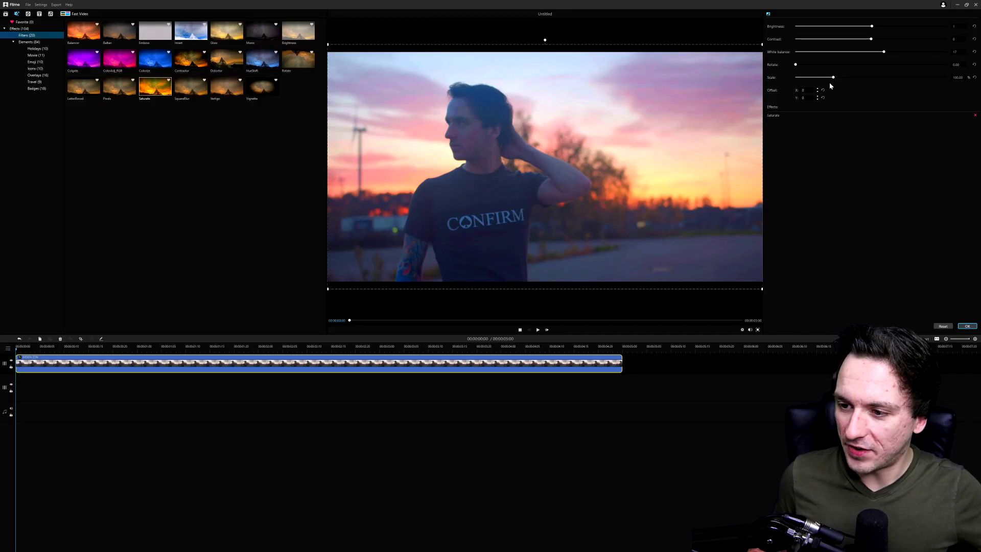
pyautogui.moveTo(834, 77)
pyautogui.mouseDown()
pyautogui.moveTo(859, 81)
pyautogui.moveTo(839, 78)
pyautogui.mouseUp()
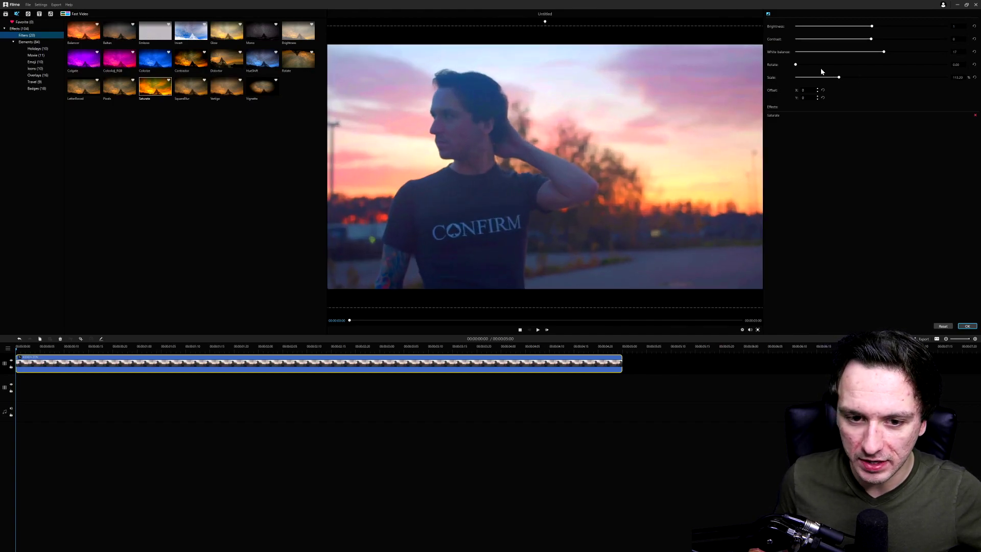
pyautogui.moveTo(798, 66); pyautogui.dragTo(816, 66)
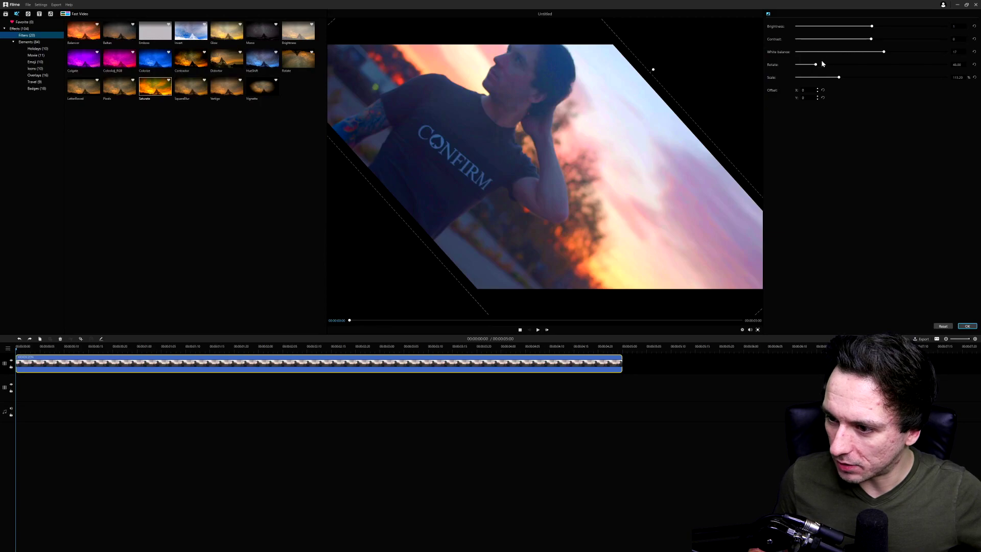
pyautogui.hotkey('ctrl', 'z')
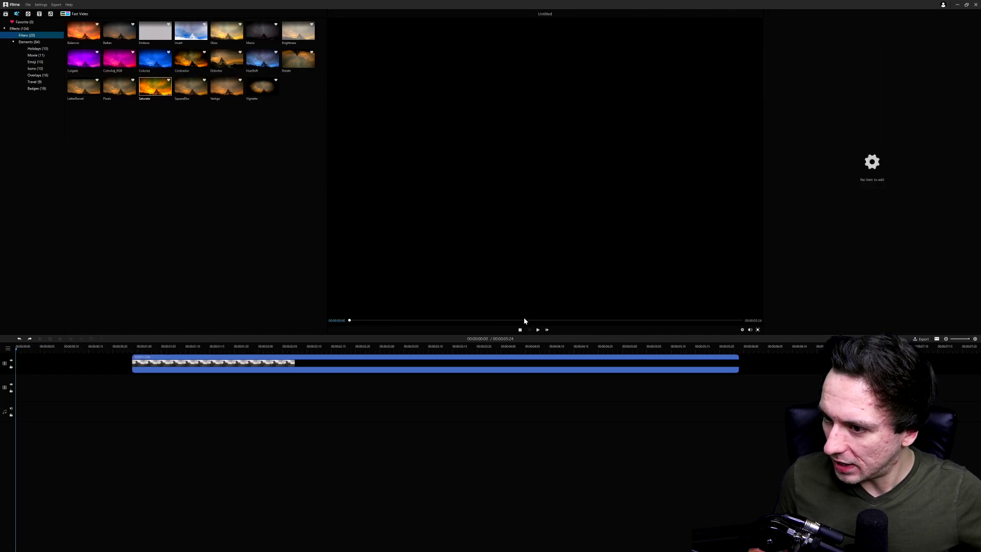
# Add a video track and place the New Year 2 holiday element on the track above the clip.
pyautogui.click(350, 356)
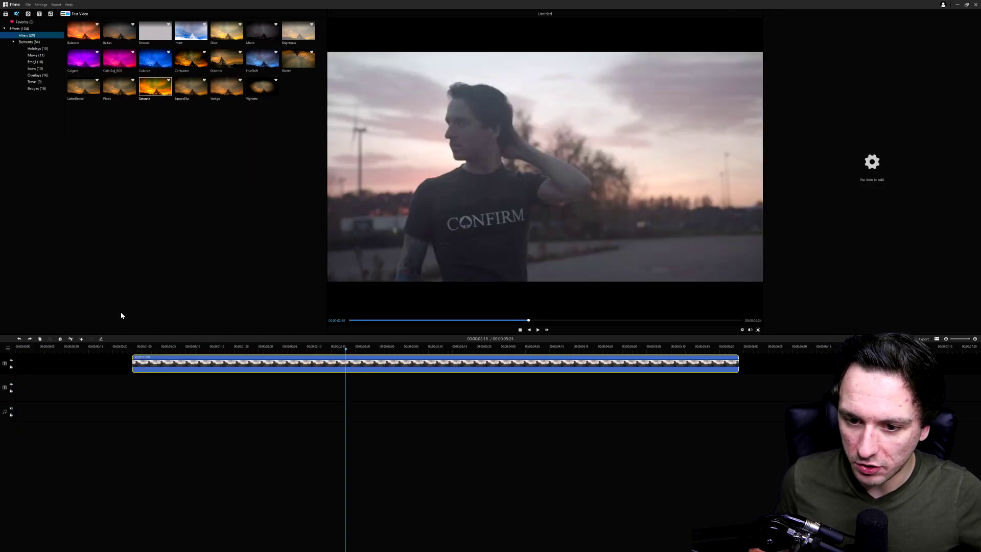
pyautogui.click(46, 49)
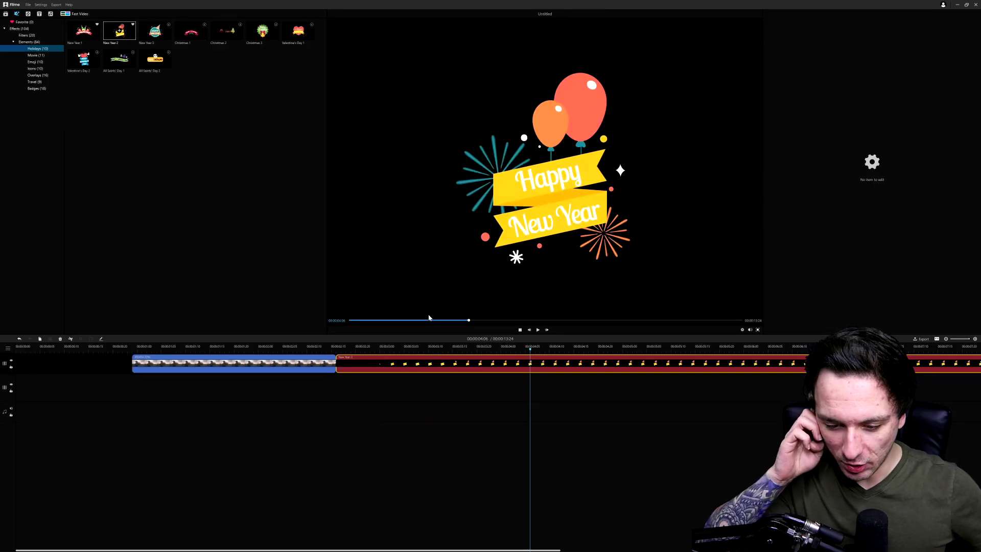
pyautogui.press('space')
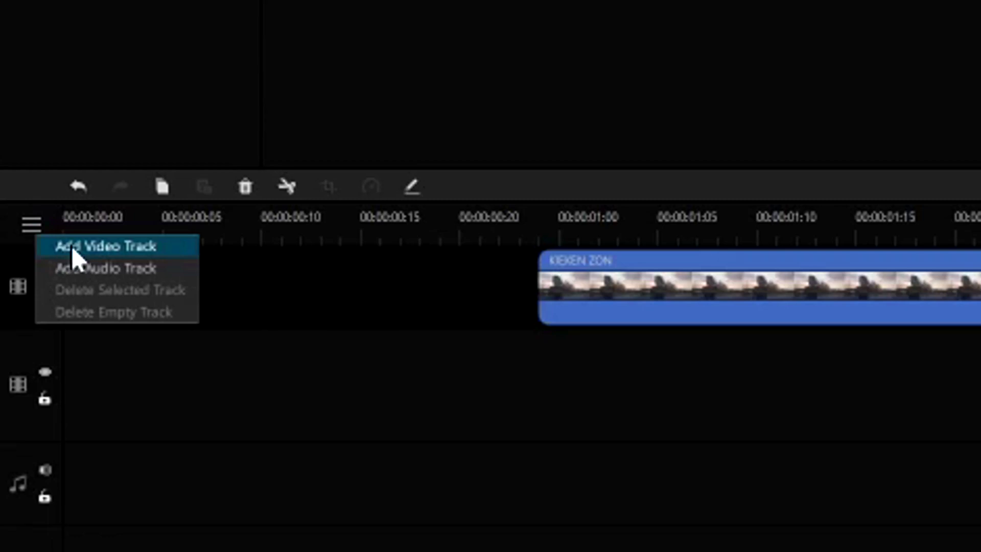
pyautogui.click(81, 247)
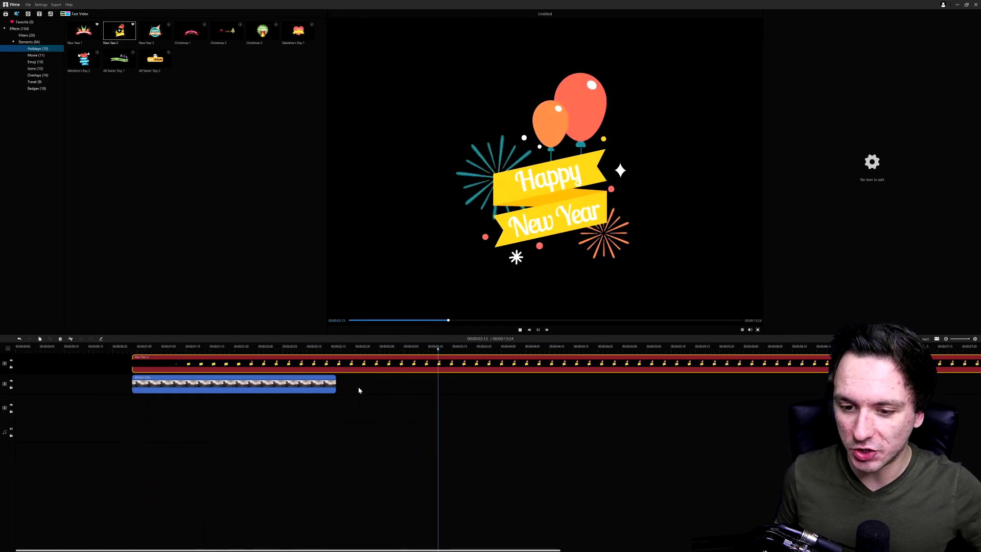
# Extend the end of the clip beneath the New Year 2 element and play the combined result from the start.
pyautogui.press('space')
pyautogui.moveTo(337, 390); pyautogui.dragTo(838, 397)
pyautogui.click(161, 350)
pyautogui.press('space')
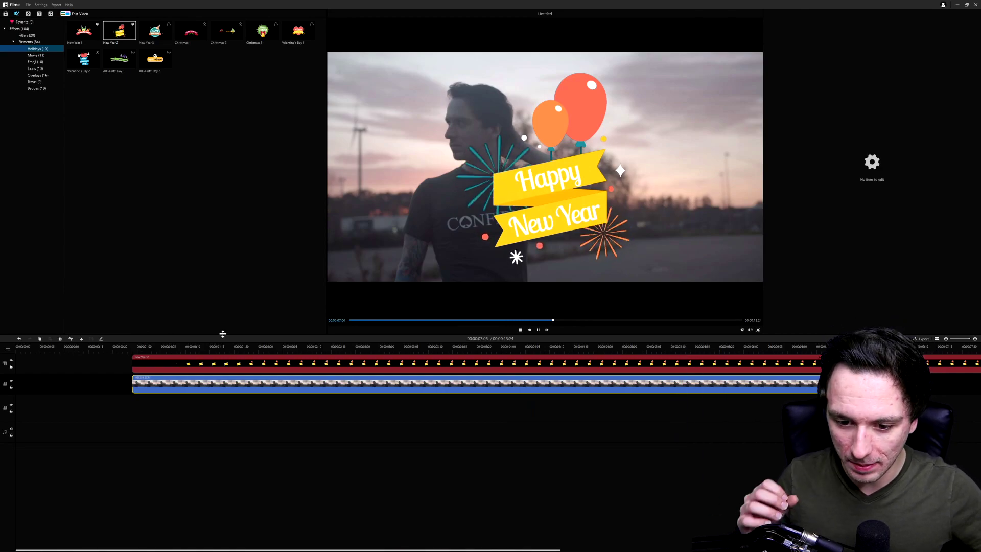
pyautogui.press('space')
# Examine the New Year 2 element and the clips beneath it along the whole timeline.
pyautogui.scroll(-3, 277, 364)
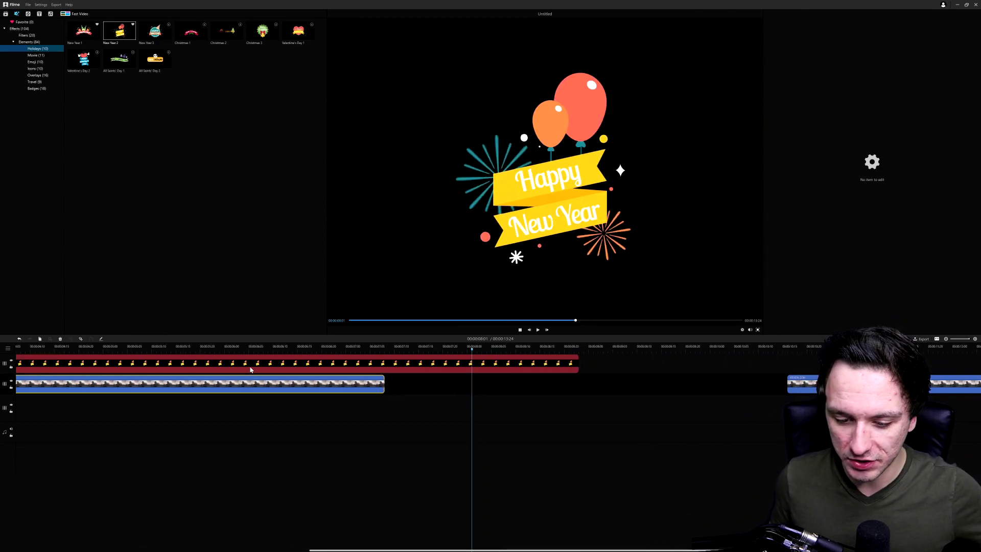
pyautogui.click(188, 365)
pyautogui.hscroll(2, 188, 365)
pyautogui.press('alt')
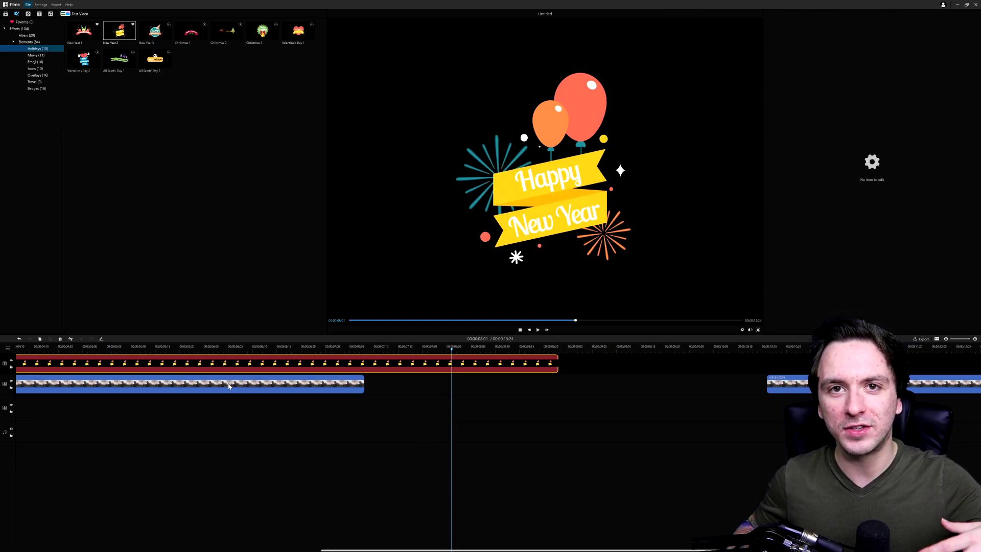
pyautogui.press('alt')
pyautogui.hscroll(1, 216, 388)
pyautogui.hscroll(-3, 216, 386)
pyautogui.hscroll(2, 162, 369)
pyautogui.hscroll(-10, 158, 367)
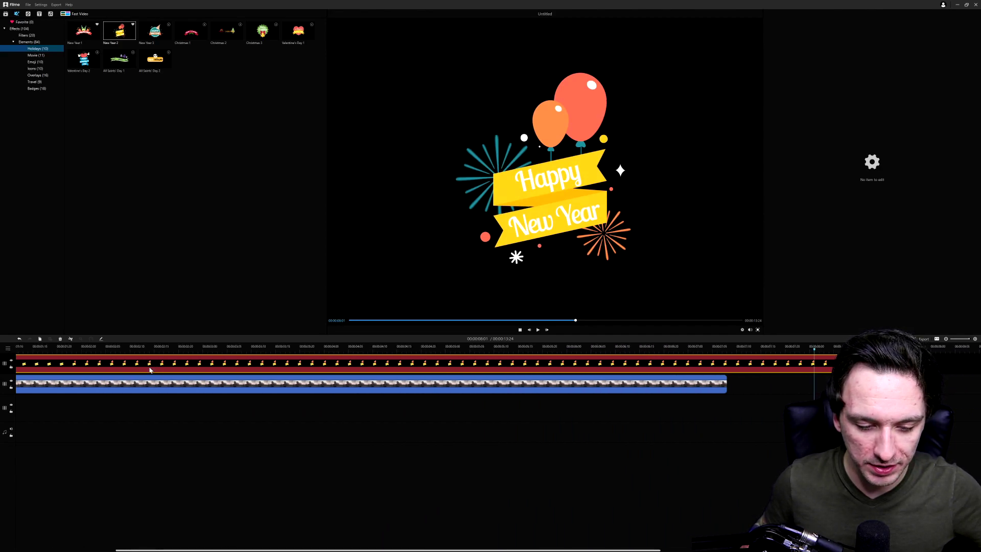
pyautogui.hscroll(-5, 149, 370)
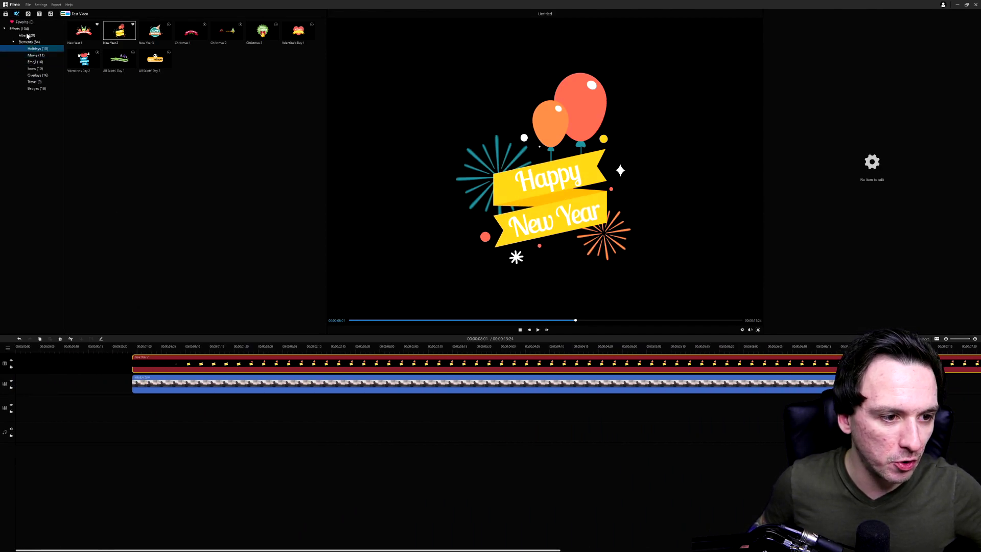
# Browse the Icons and Overlays elements and place the Stars 1 overlay on the track above the clip.
pyautogui.click(35, 68)
pyautogui.click(38, 75)
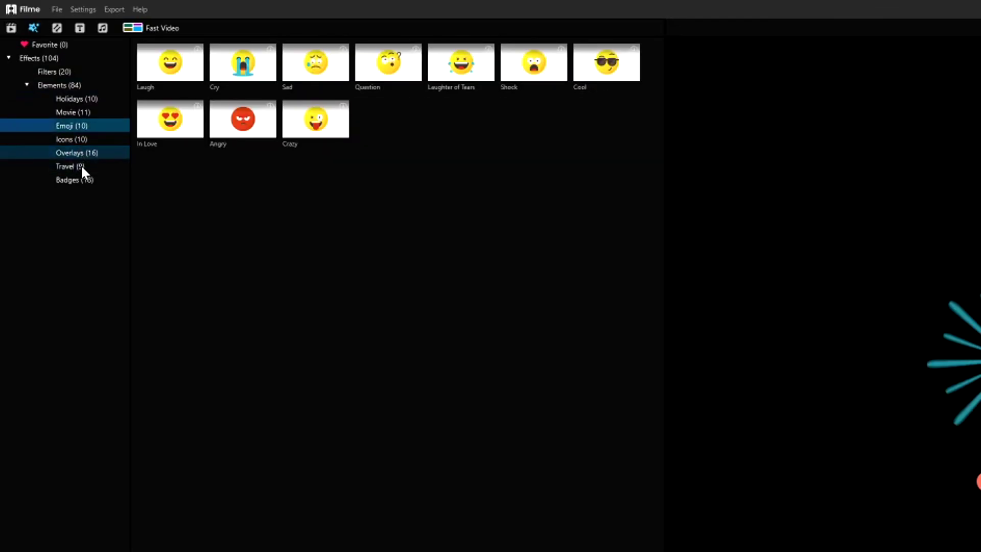
pyautogui.click(87, 152)
pyautogui.click(301, 114)
pyautogui.click(234, 112)
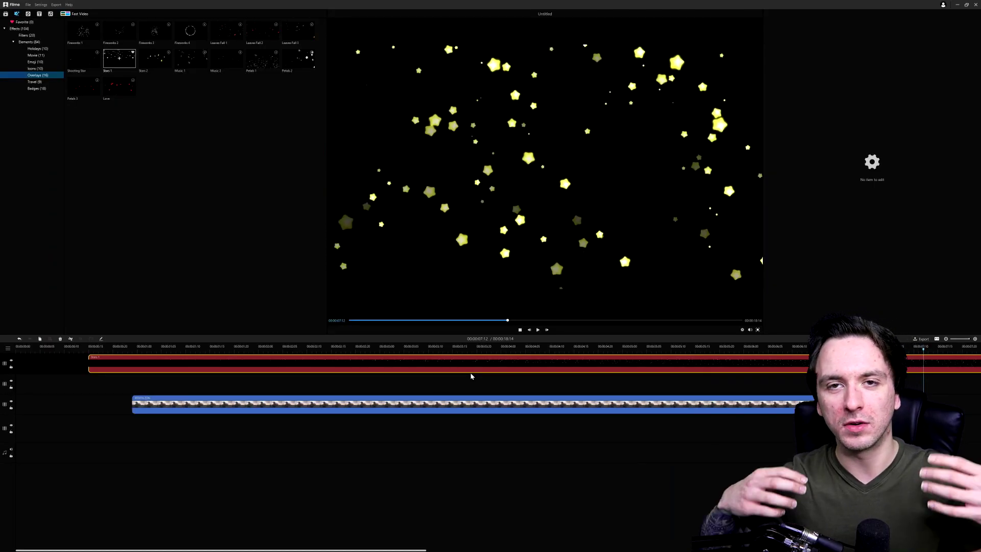
# Delete the Stars 1 overlay from the timeline and view the bare clip at about 2 seconds.
pyautogui.press('space')
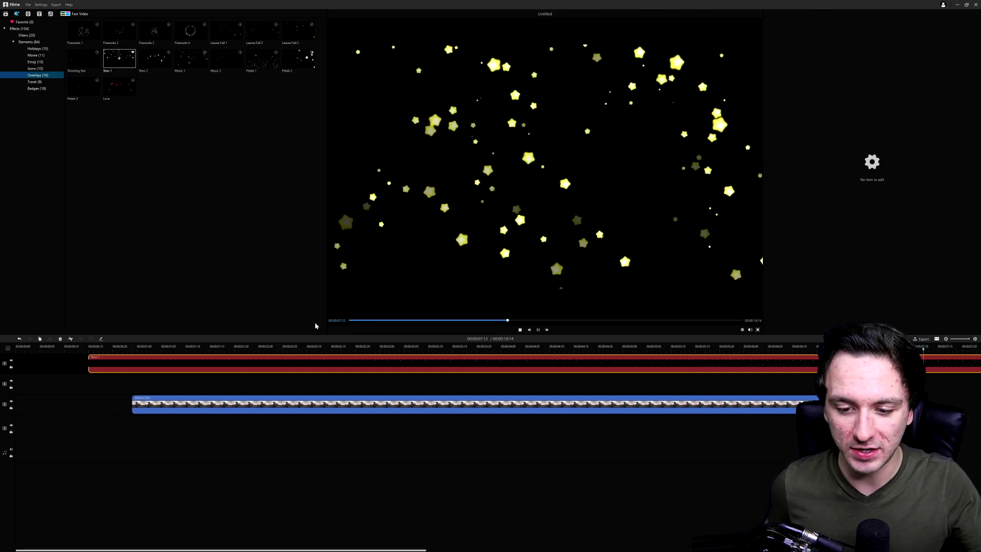
pyautogui.press('Delete')
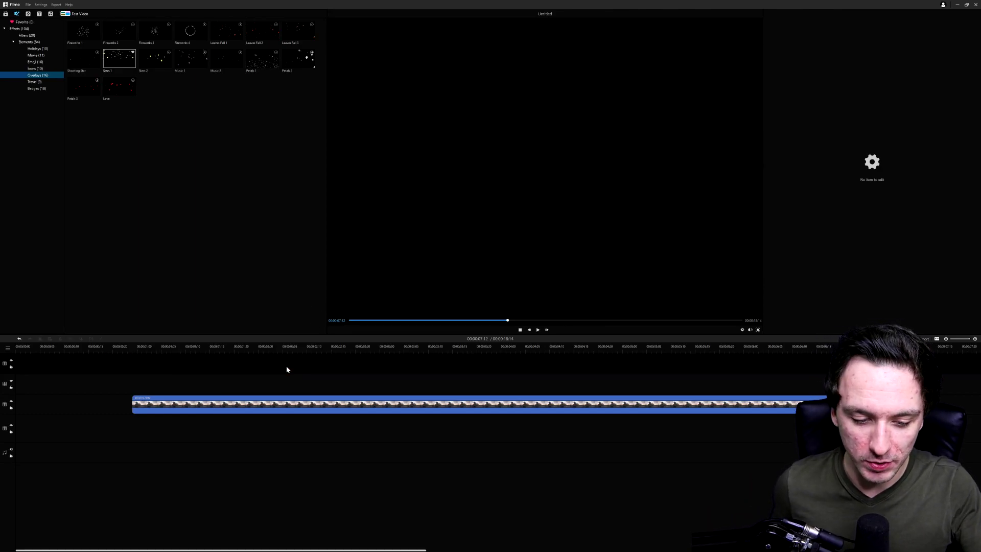
pyautogui.click(289, 350)
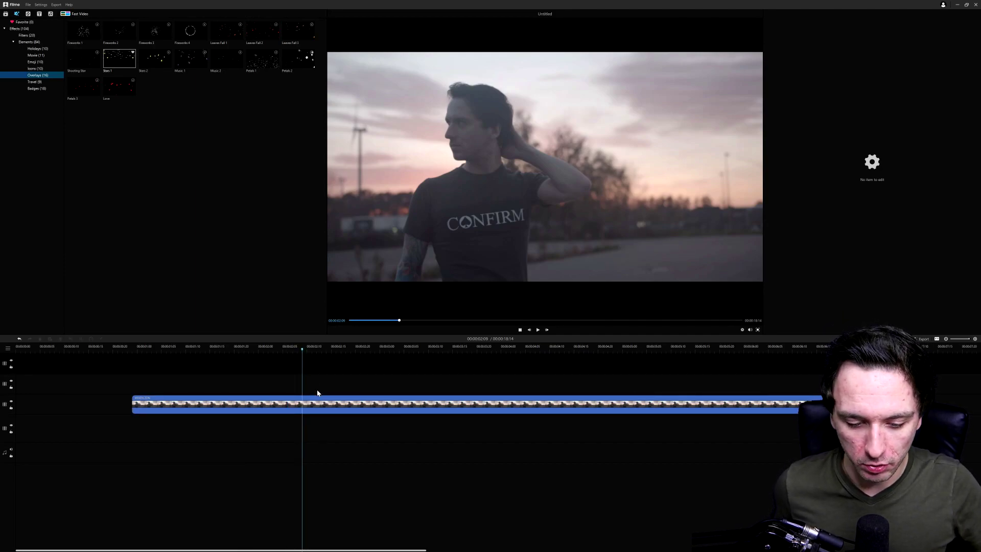
pyautogui.rightClick(573, 403)
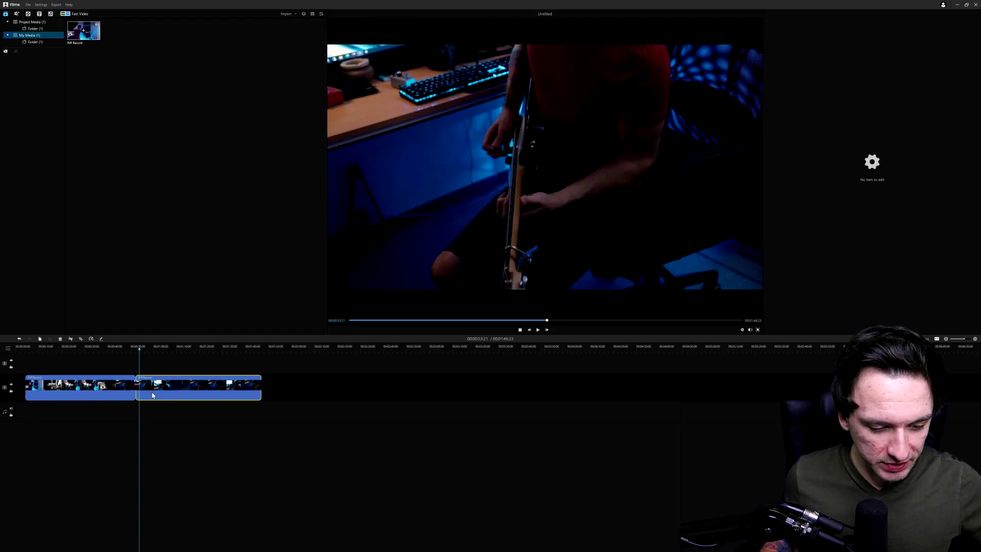
# Move the second Riff Record clip to start at about 1:08, leaving a gap after the first clip.
pyautogui.moveTo(145, 396); pyautogui.dragTo(182, 397)
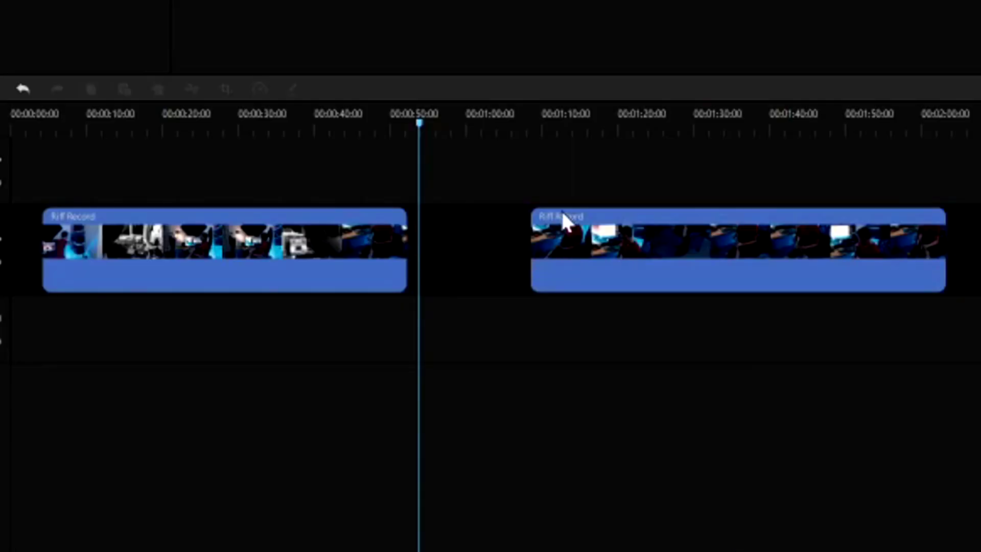
pyautogui.moveTo(534, 141); pyautogui.dragTo(350, 102)
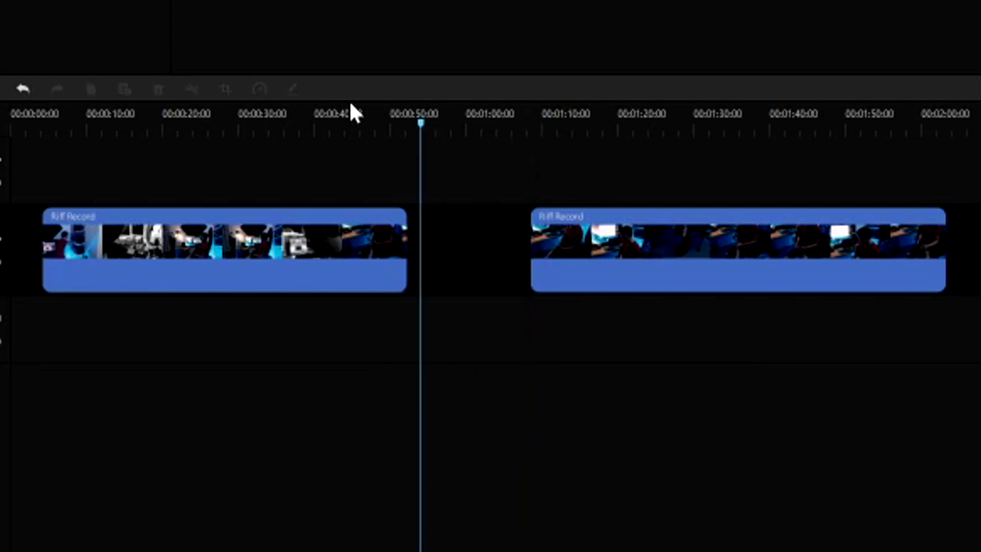
# Split the second Riff Record clip at about 1:31 and move its latter part to start at about 1:42.
pyautogui.click(694, 252)
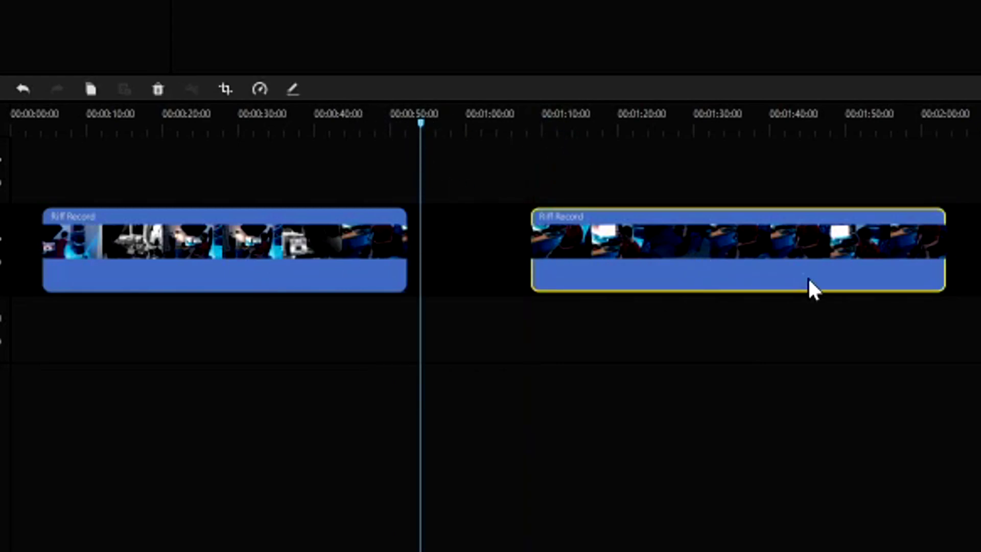
pyautogui.click(699, 127)
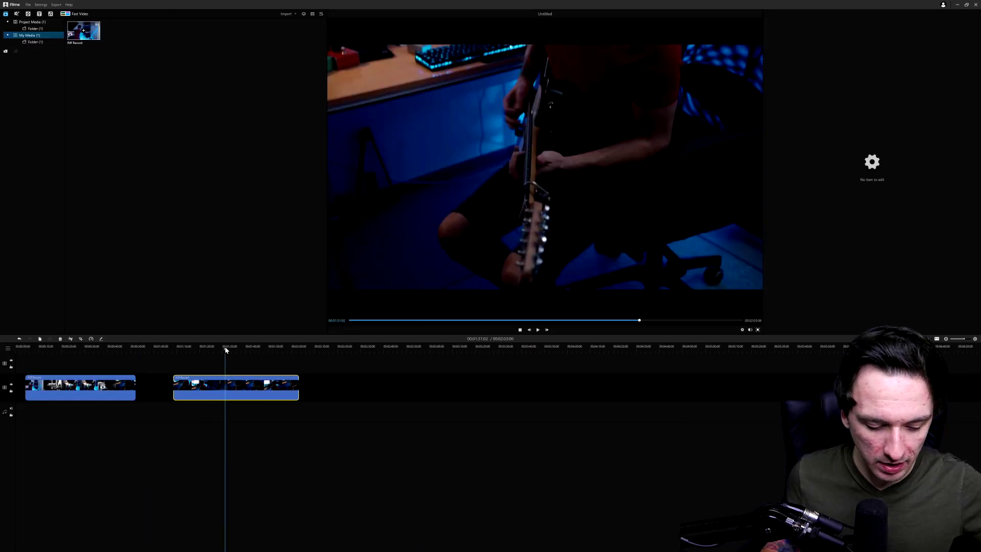
pyautogui.hotkey('ctrl', 'b')
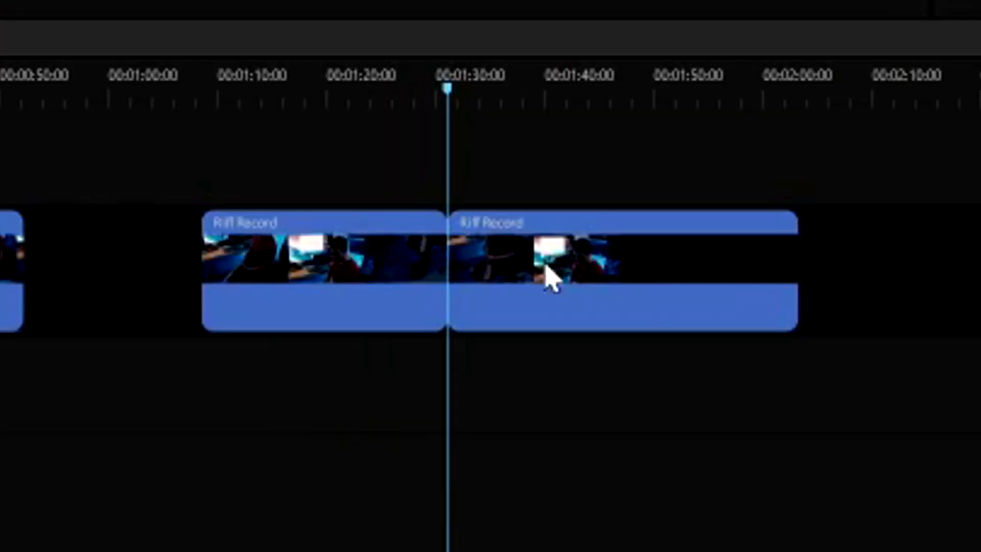
pyautogui.moveTo(246, 388); pyautogui.dragTo(306, 389)
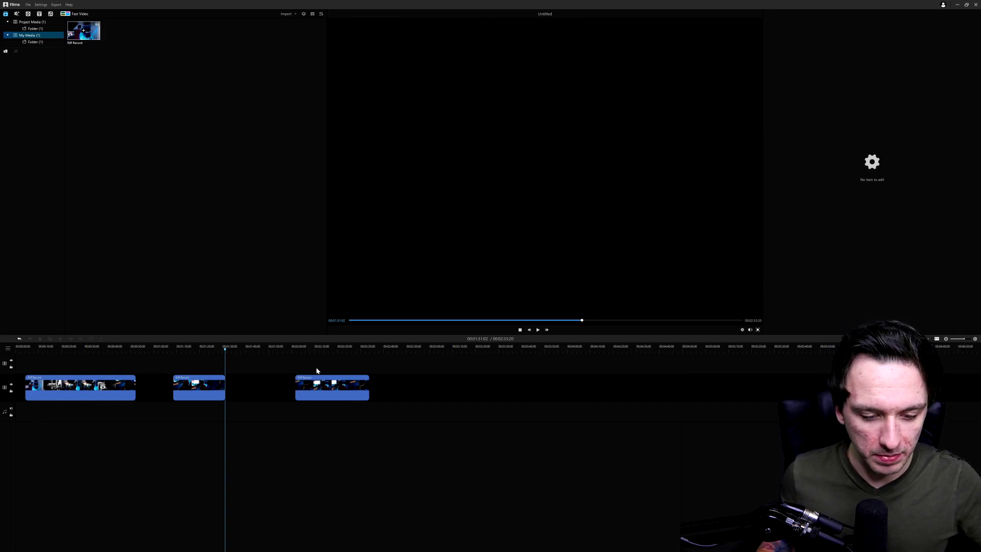
pyautogui.moveTo(316, 393); pyautogui.dragTo(276, 392)
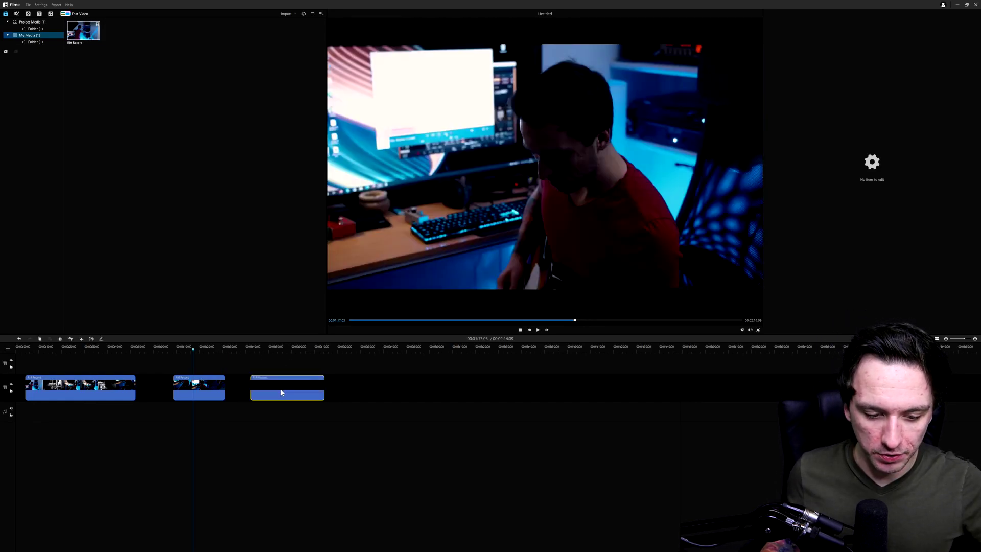
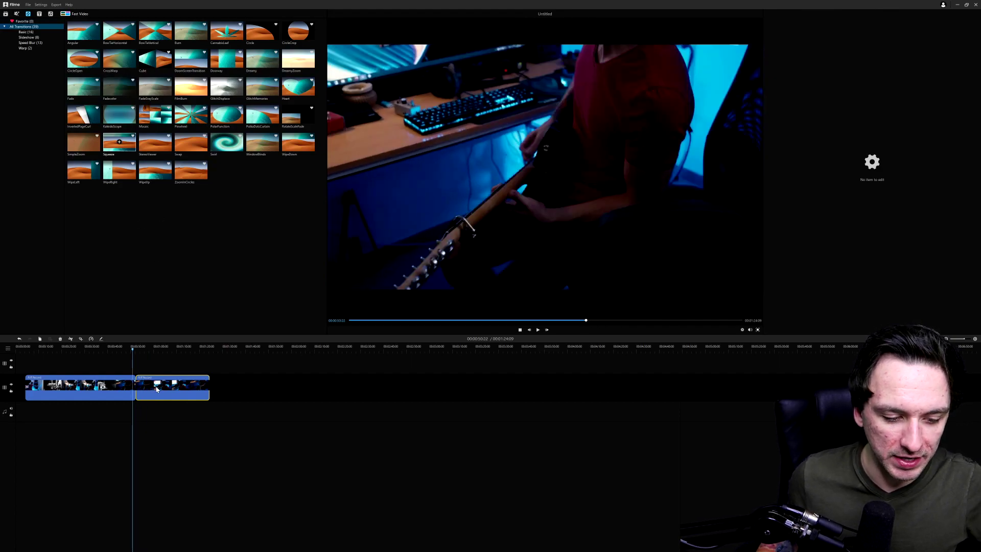
# Apply the BowTieHorizontal transition to the cut between the two clips and replace it with FilmBurn.
pyautogui.click(976, 340)
pyautogui.click(975, 339)
pyautogui.click(975, 340)
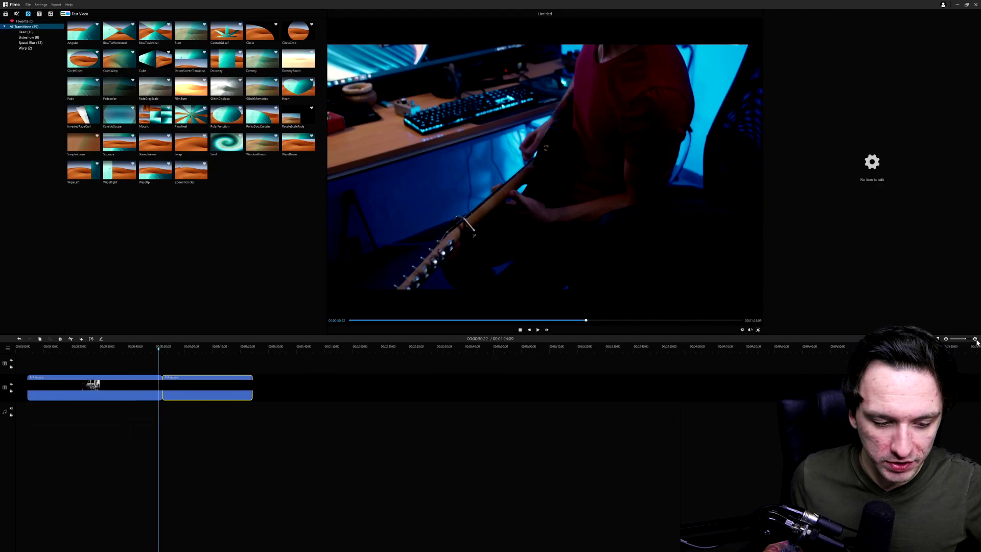
pyautogui.click(975, 340)
pyautogui.click(976, 340)
pyautogui.click(976, 340)
pyautogui.moveTo(563, 398); pyautogui.dragTo(565, 390)
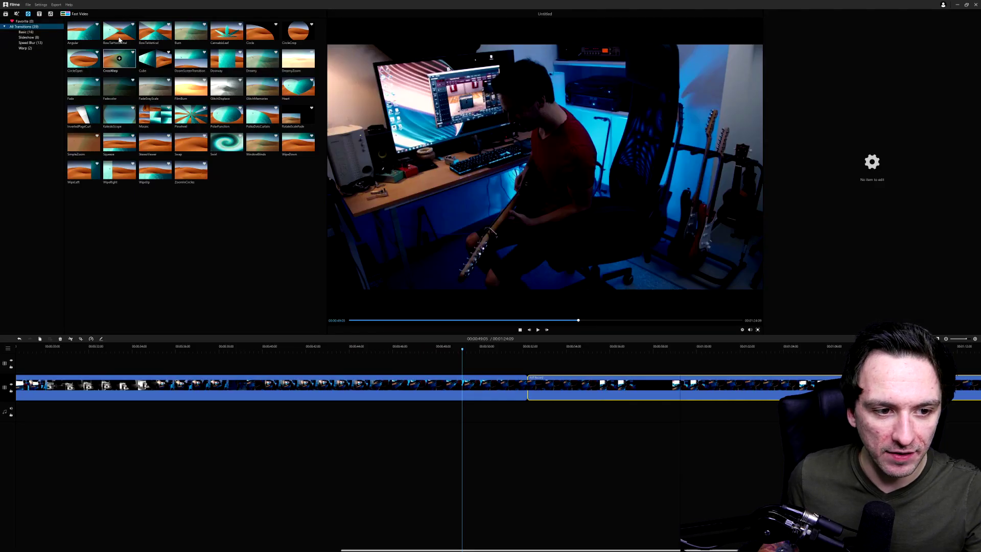
pyautogui.moveTo(119, 40); pyautogui.dragTo(527, 391)
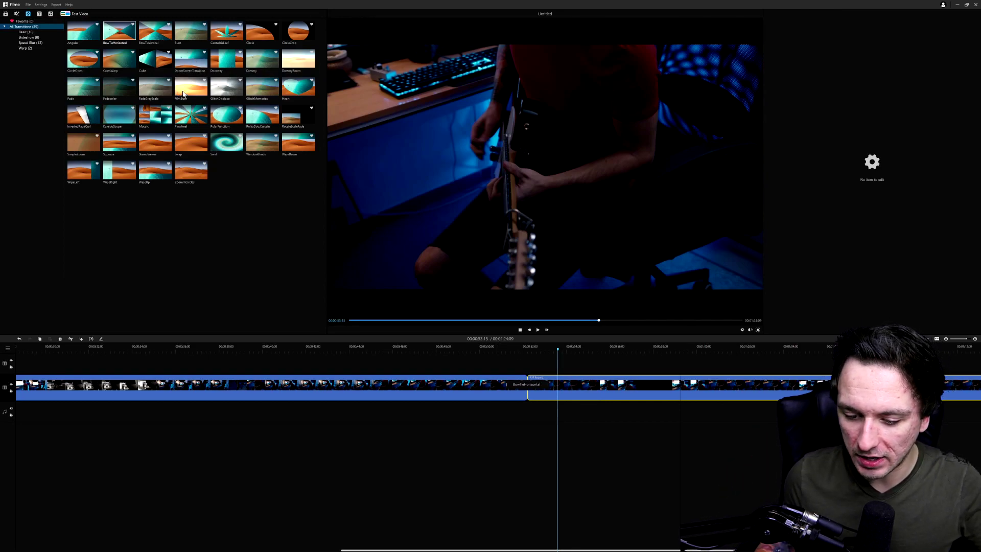
pyautogui.moveTo(183, 94); pyautogui.dragTo(527, 384)
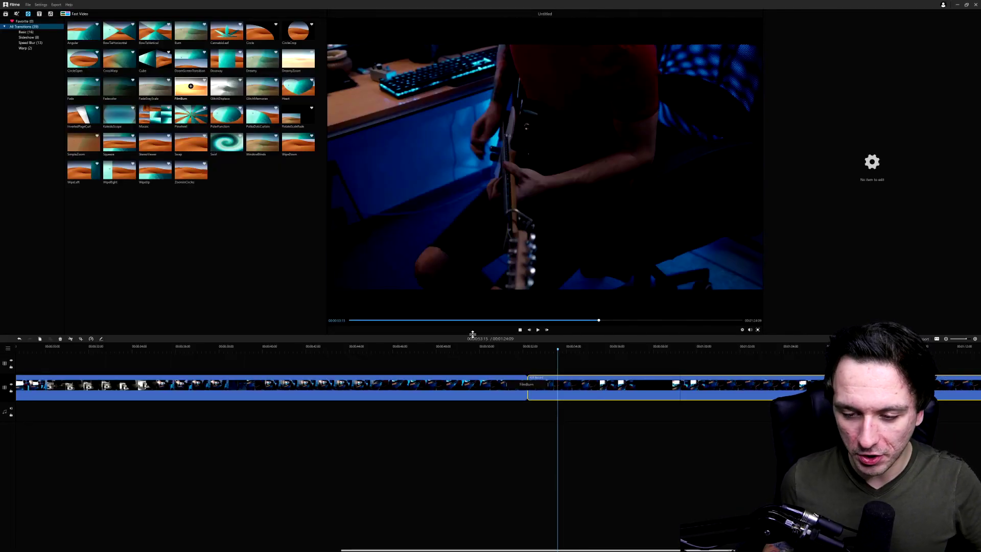
pyautogui.press('Left')
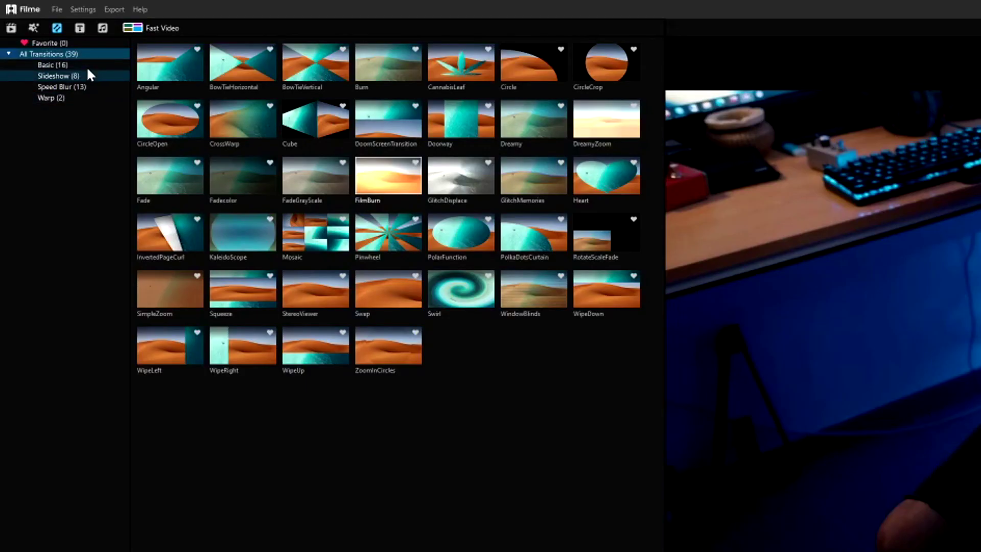
# Browse the Slideshow, Speed Blur and Warp transitions and apply the Swirl transition to the cut between the two clips.
pyautogui.click(40, 38)
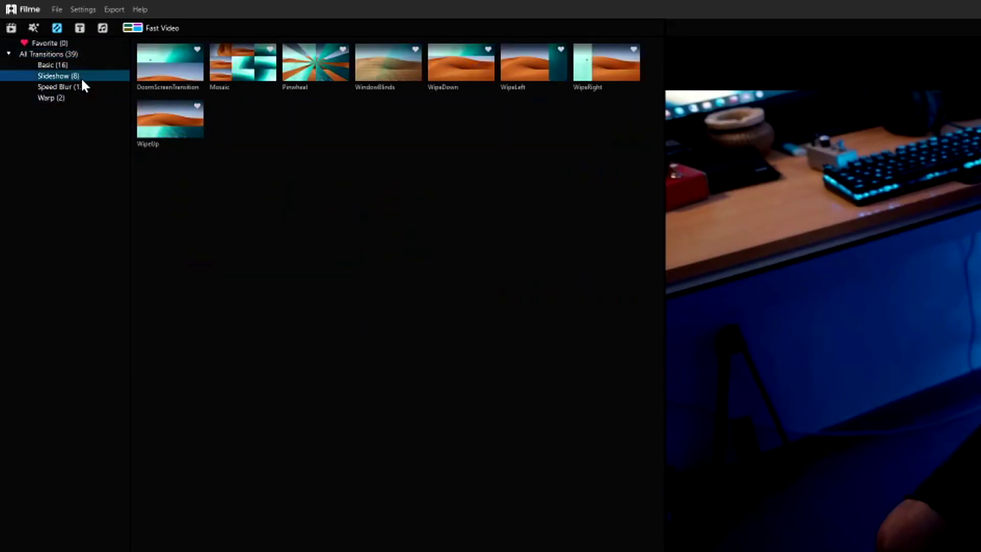
pyautogui.click(82, 86)
pyautogui.click(79, 98)
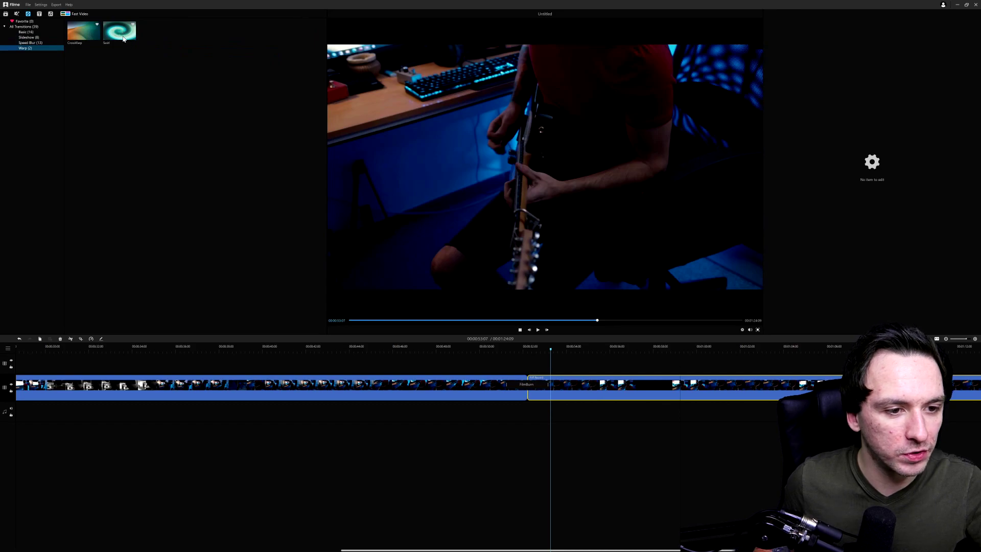
pyautogui.click(123, 39)
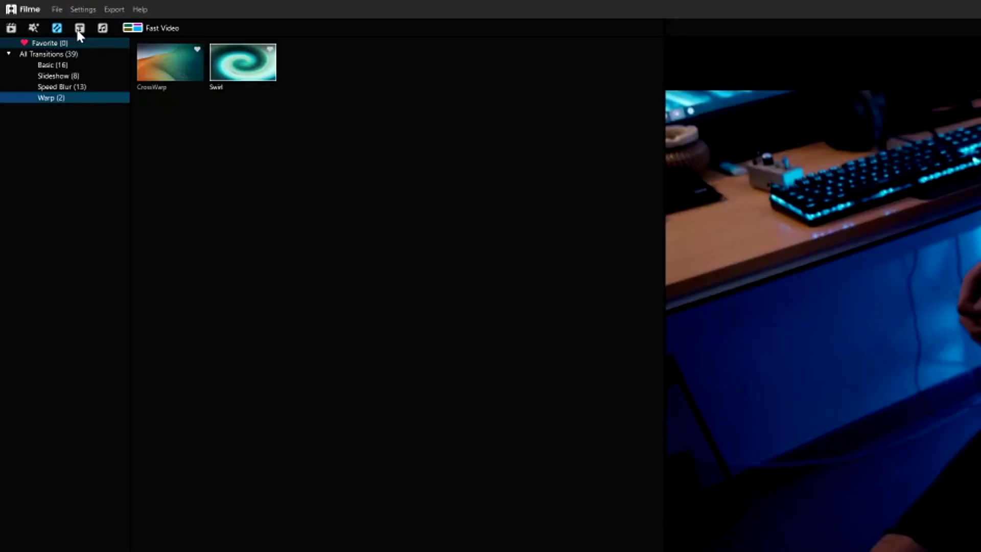
# Place Title 1 on the track above the clips at about 0:51 and move its text low in the frame, to about X -29, Y -434.
pyautogui.click(79, 29)
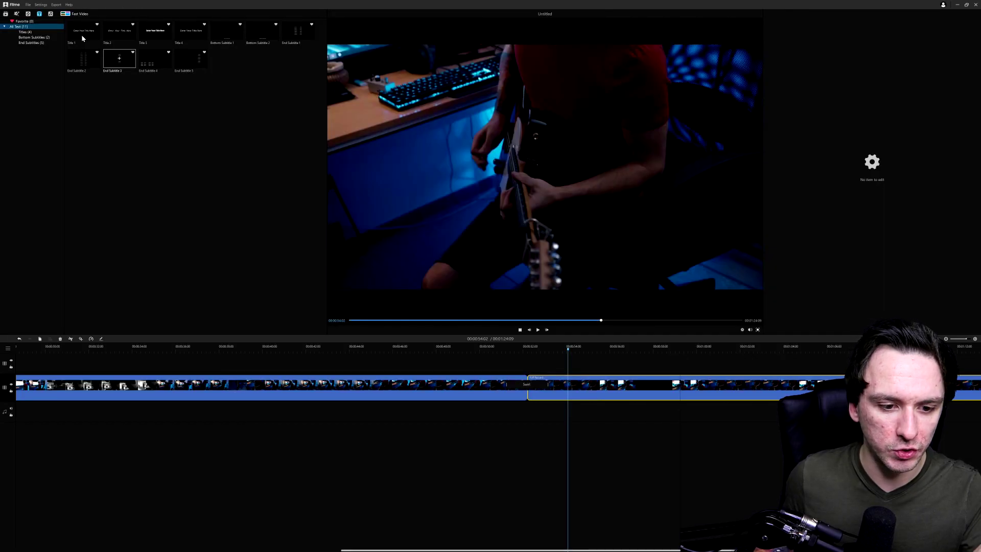
pyautogui.moveTo(82, 39); pyautogui.dragTo(509, 352)
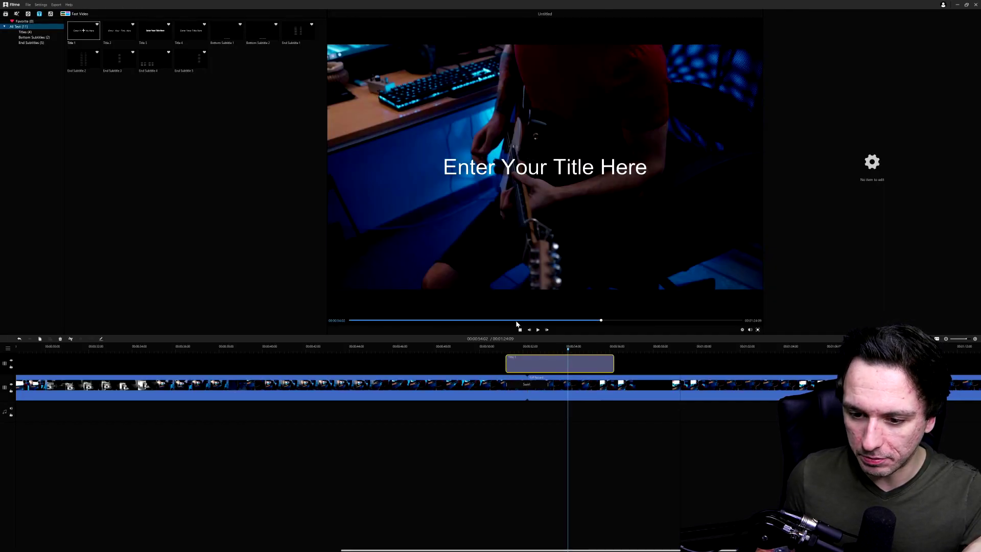
pyautogui.click(534, 363)
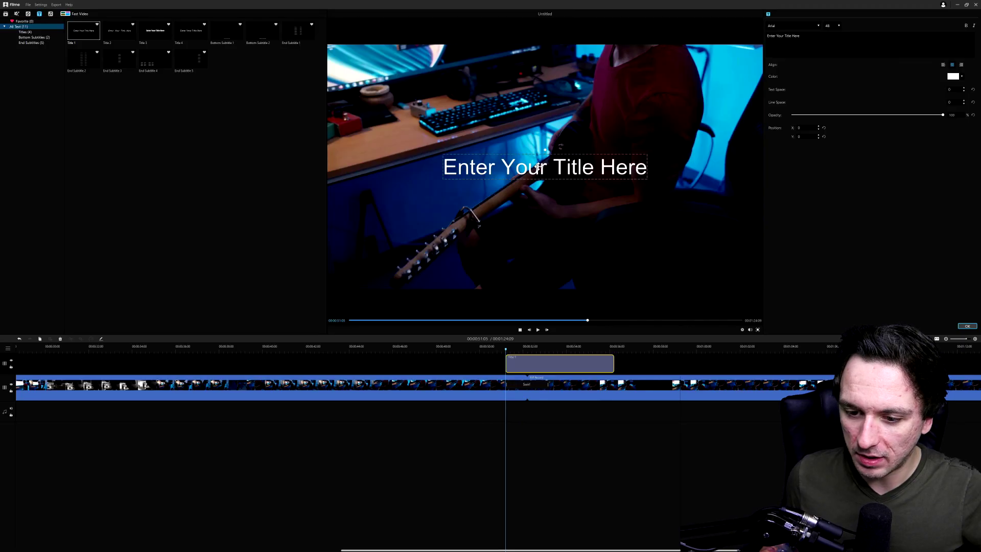
pyautogui.moveTo(538, 166); pyautogui.dragTo(556, 267)
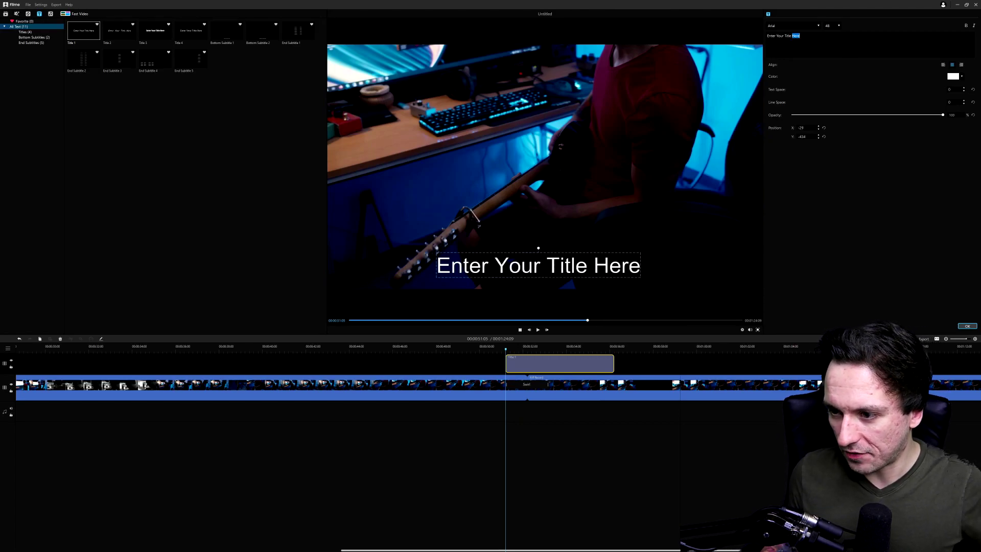
# Replace the title's placeholder text with "STUDIO FOOTAGE PART 1".
pyautogui.hotkey('ctrl', 'a')
pyautogui.write('S')
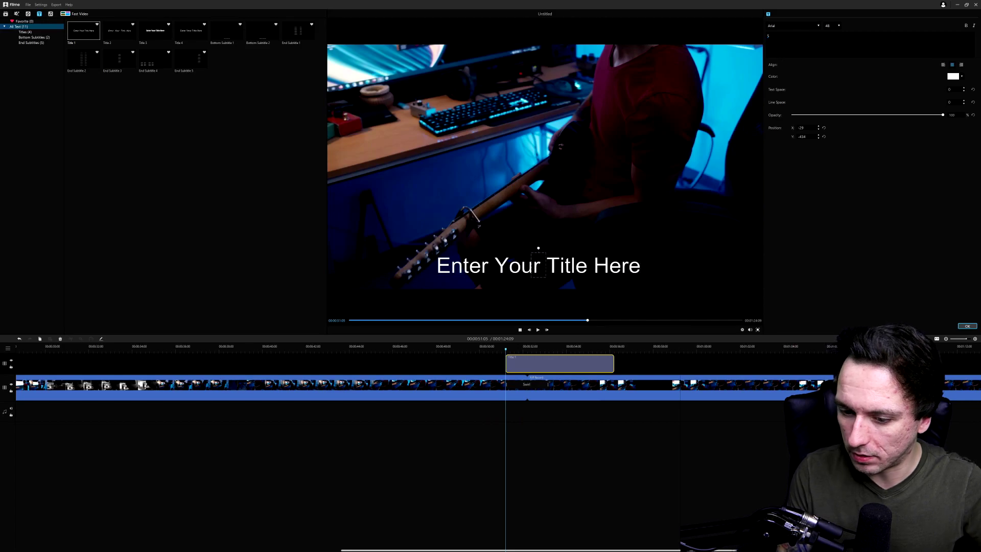
pyautogui.write('TUDIO FOOTAGE PART 1')
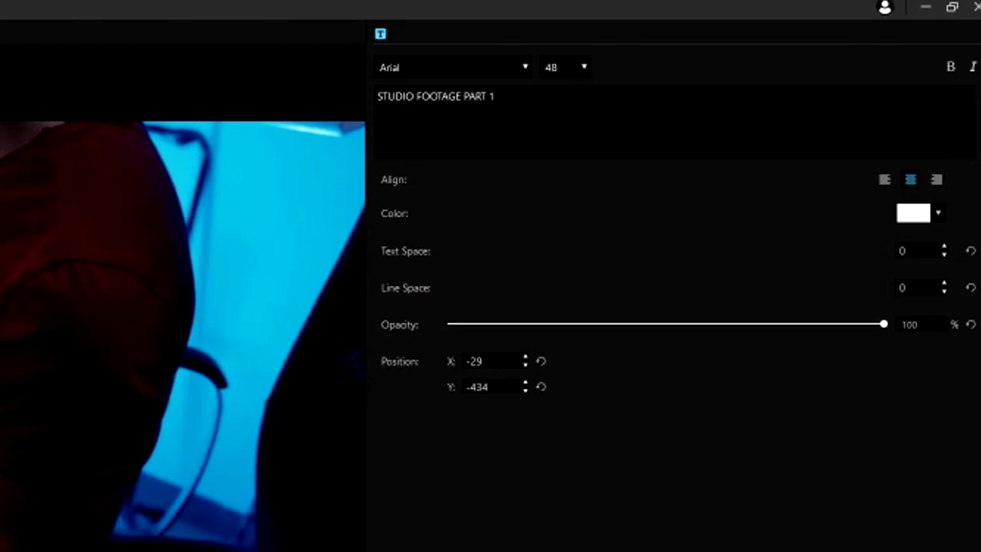
# Try several fonts, including Bahnschrift, on the title text and set it to Arial Black.
pyautogui.hotkey('ctrl', 'a')
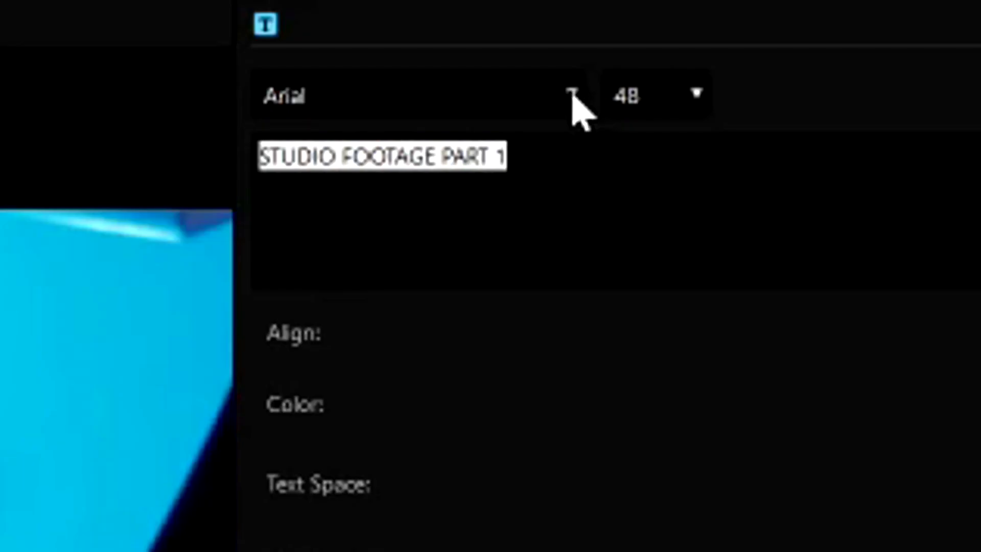
pyautogui.click(569, 97)
pyautogui.write('Black')
pyautogui.press('Down')
pyautogui.press('Down')
pyautogui.press('Down')
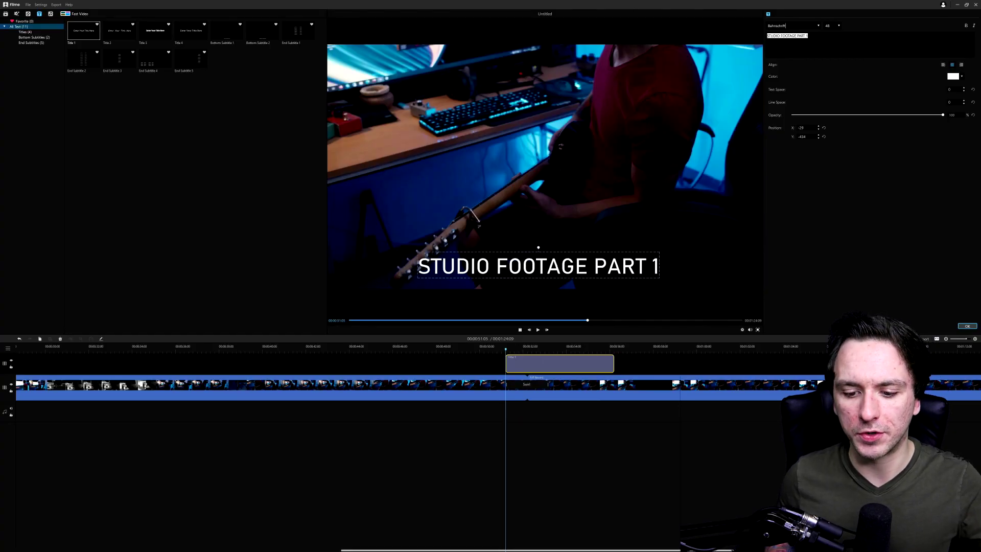
pyautogui.press('Down')
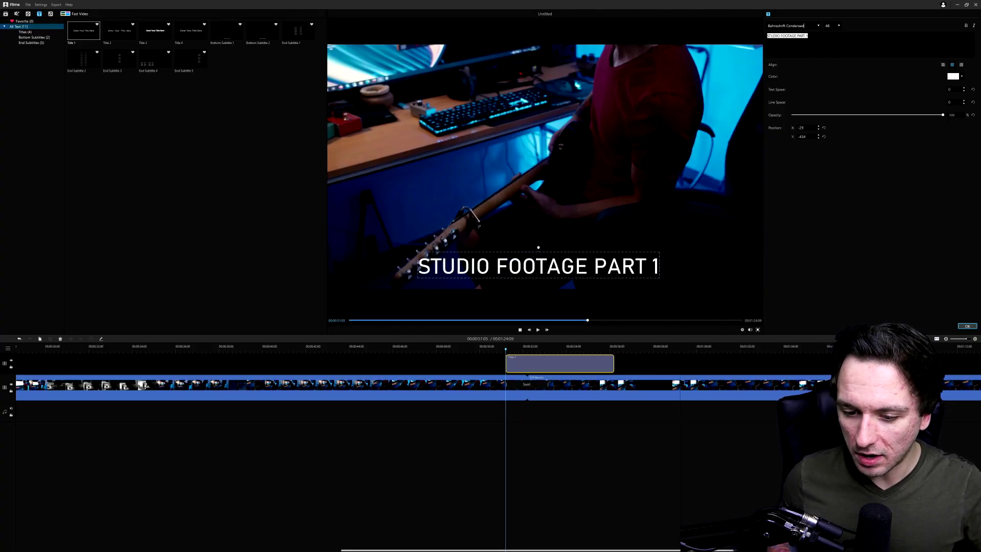
pyautogui.press('Down')
pyautogui.press('Up')
pyautogui.press('Up')
pyautogui.press('Up')
pyautogui.press('Up')
pyautogui.press('Up')
pyautogui.press('Up')
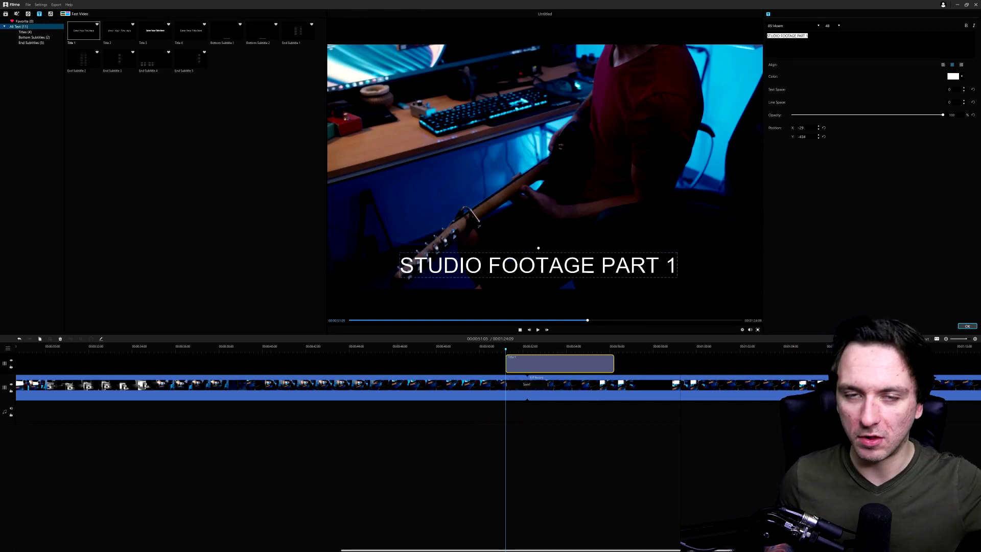
pyautogui.press('Down')
pyautogui.press('Down')
pyautogui.press('Down')
pyautogui.press('Up')
pyautogui.press('Down')
pyautogui.press('Up')
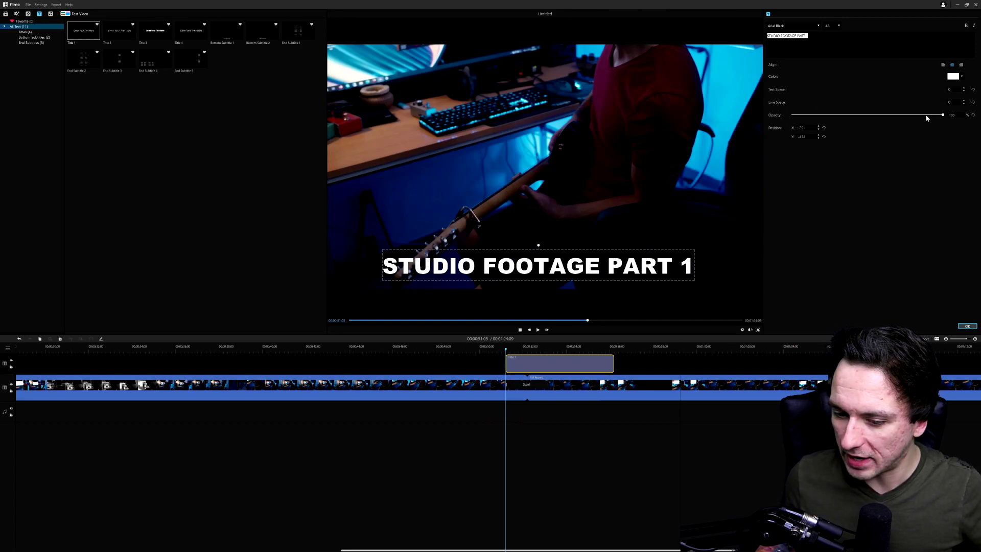
# Lower the title's opacity to about 28% and place the playhead before the title, at about 0:48.
pyautogui.moveTo(891, 115); pyautogui.dragTo(827, 117)
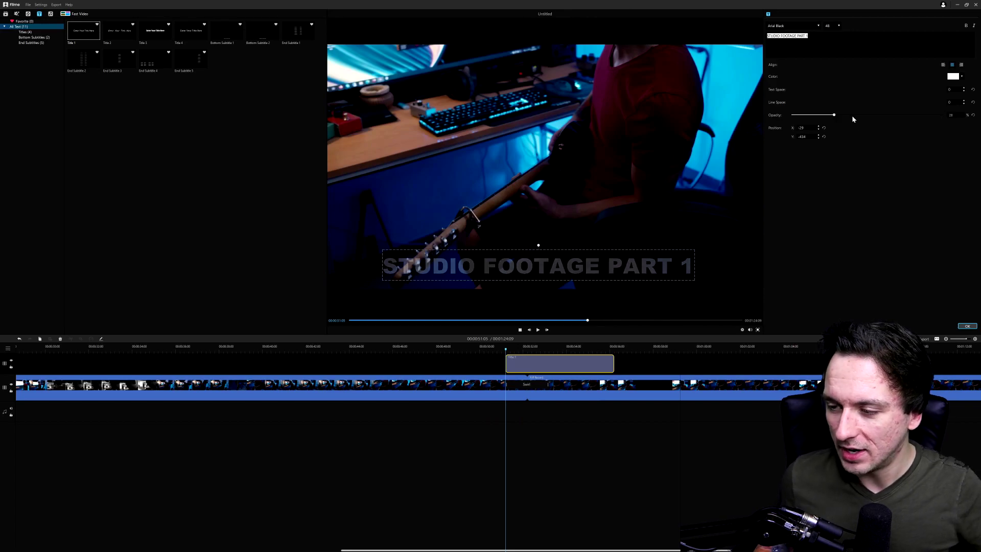
pyautogui.click(542, 369)
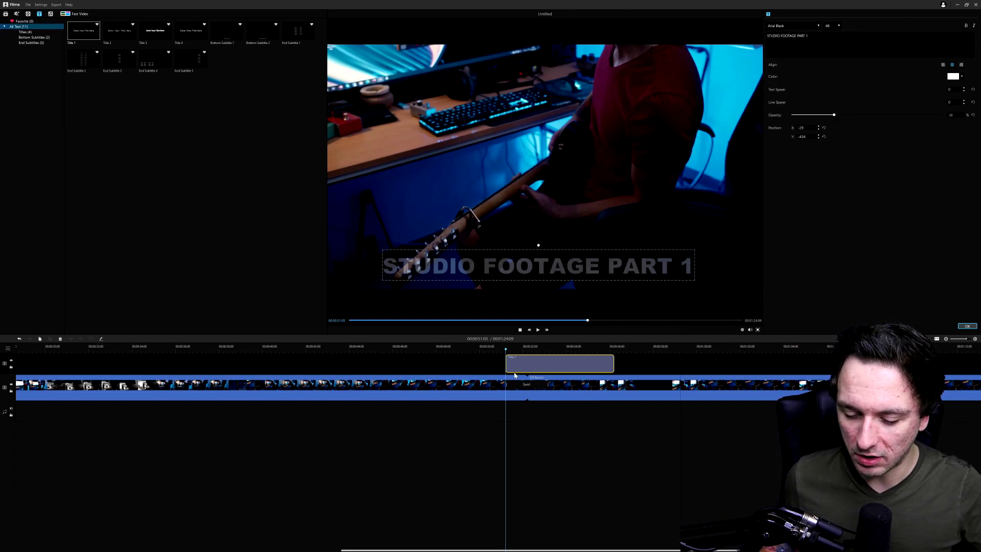
pyautogui.click(439, 350)
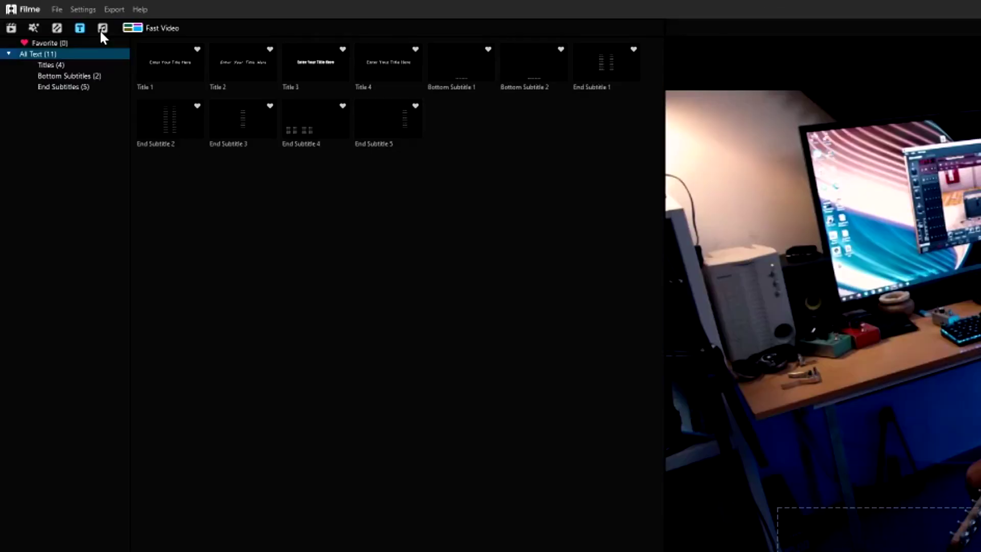
# Browse the audio library's Pop Music, Electronic and Rock, Light Music and Cinematic categories.
pyautogui.click(102, 29)
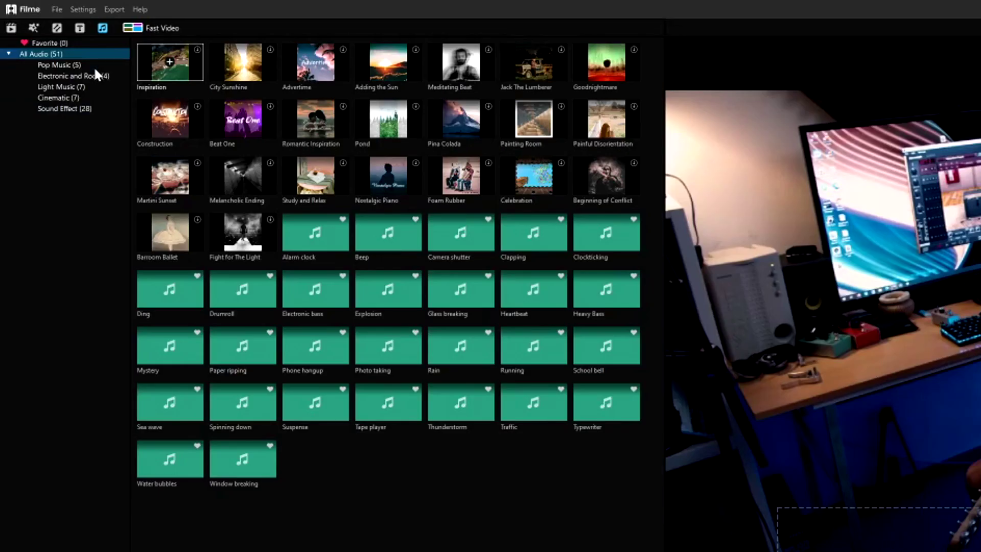
pyautogui.click(93, 66)
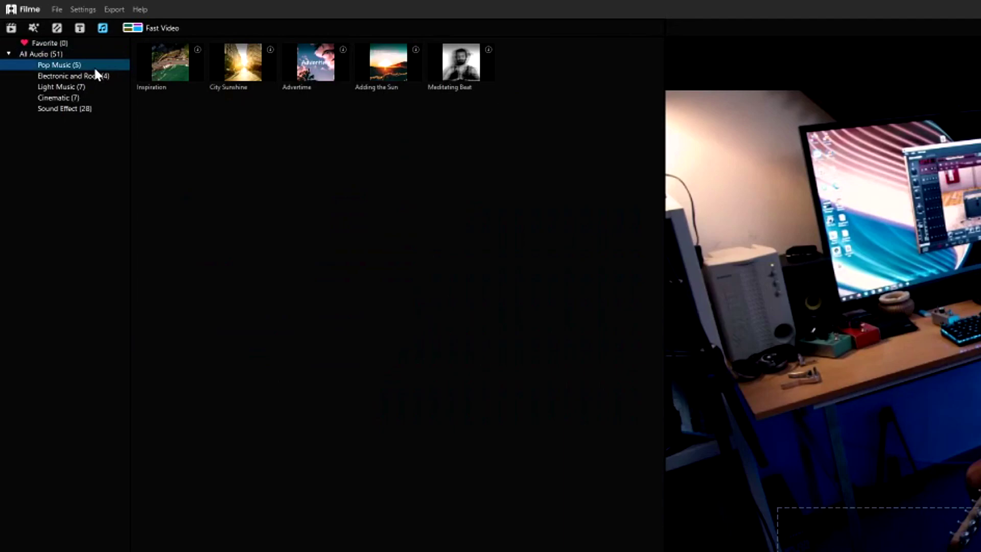
pyautogui.click(96, 79)
pyautogui.click(99, 85)
pyautogui.click(100, 95)
pyautogui.click(99, 91)
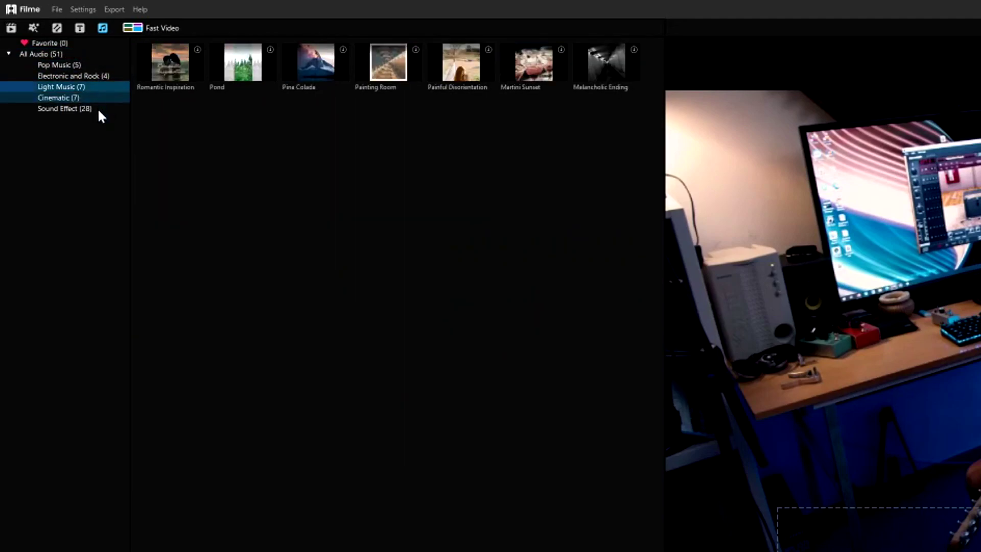
pyautogui.press('Down')
# Place the Camera shutter sound effect on the audio track at about 0:48 and remove the first video clip from the timeline.
pyautogui.click(97, 109)
pyautogui.moveTo(291, 76); pyautogui.dragTo(450, 381)
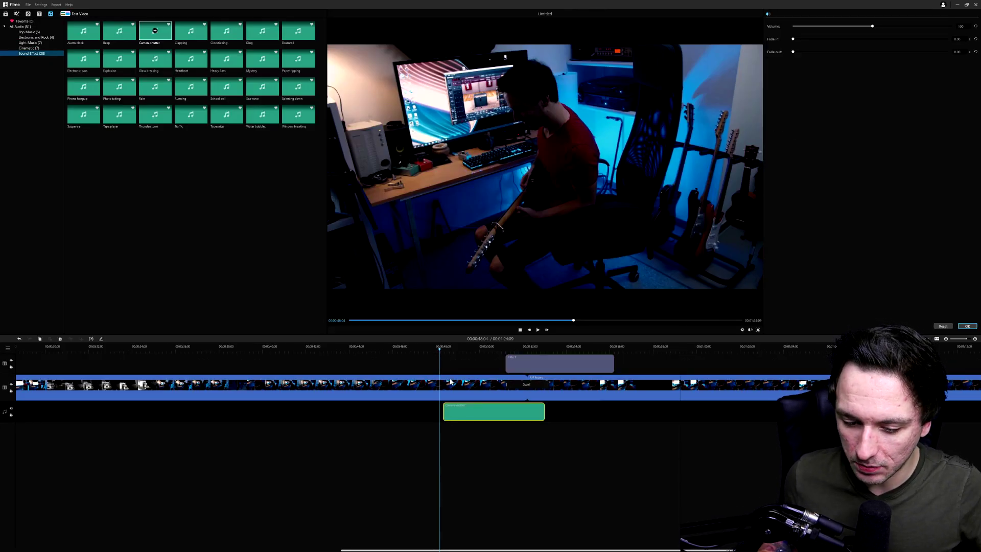
pyautogui.click(387, 391)
pyautogui.click(450, 409)
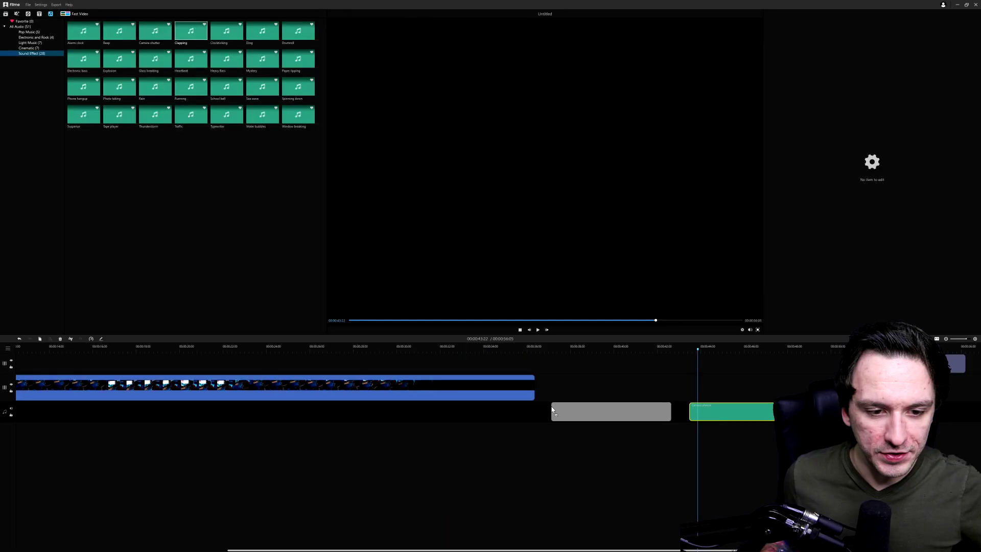
# Add the Clapping sound effect to the audio track at about 0:37 and play it back.
pyautogui.click(550, 348)
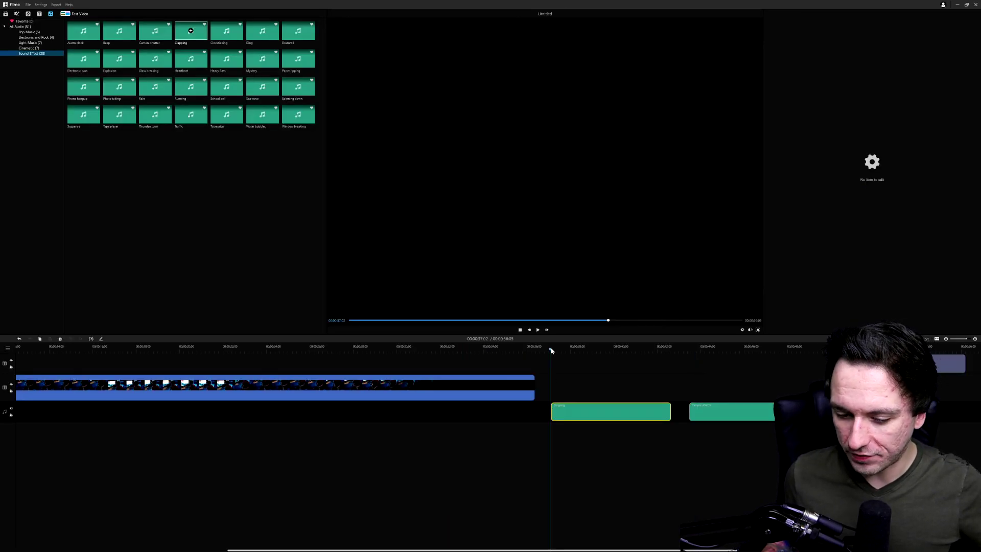
pyautogui.press('space')
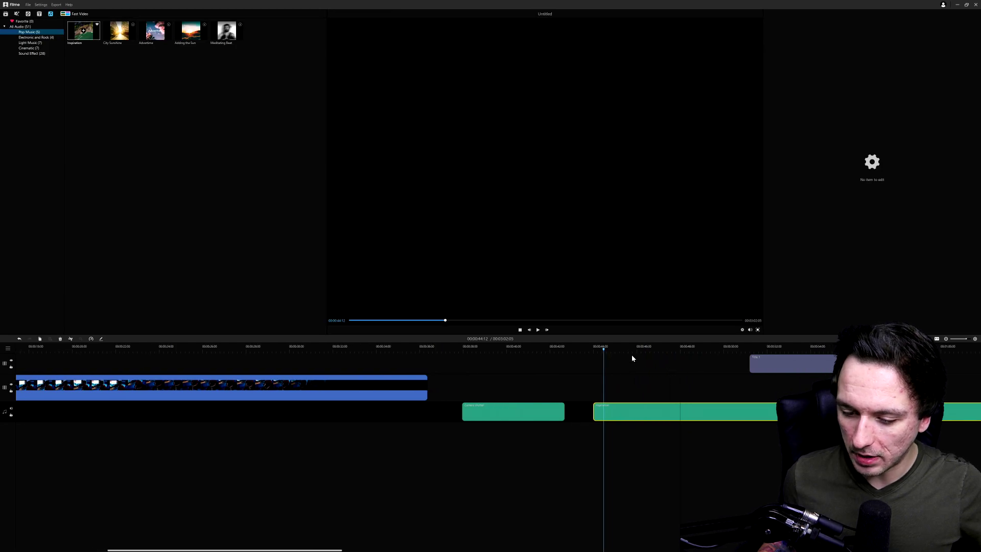
# Place the Inspiration pop track on the audio track at about 0:44 and play part of it back.
pyautogui.press('space')
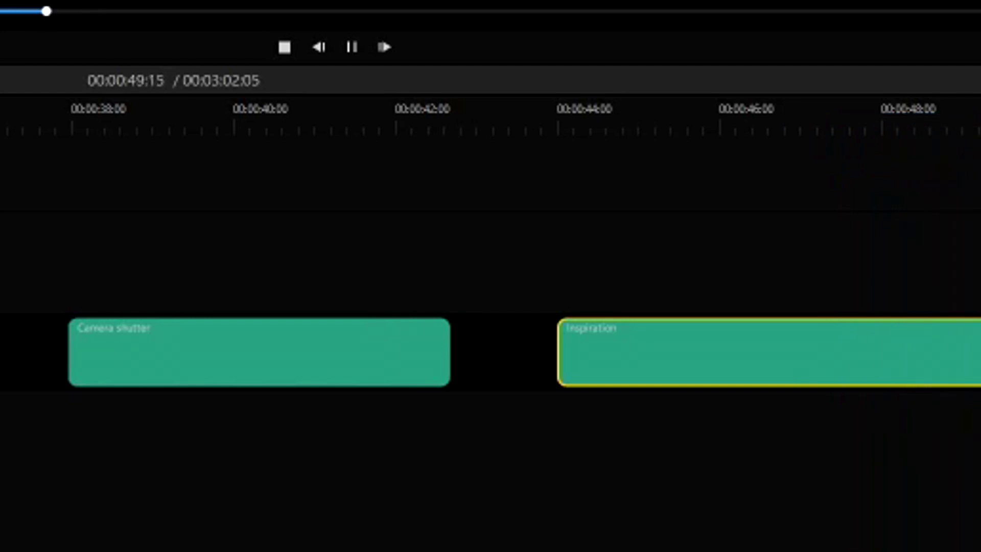
pyautogui.press('space')
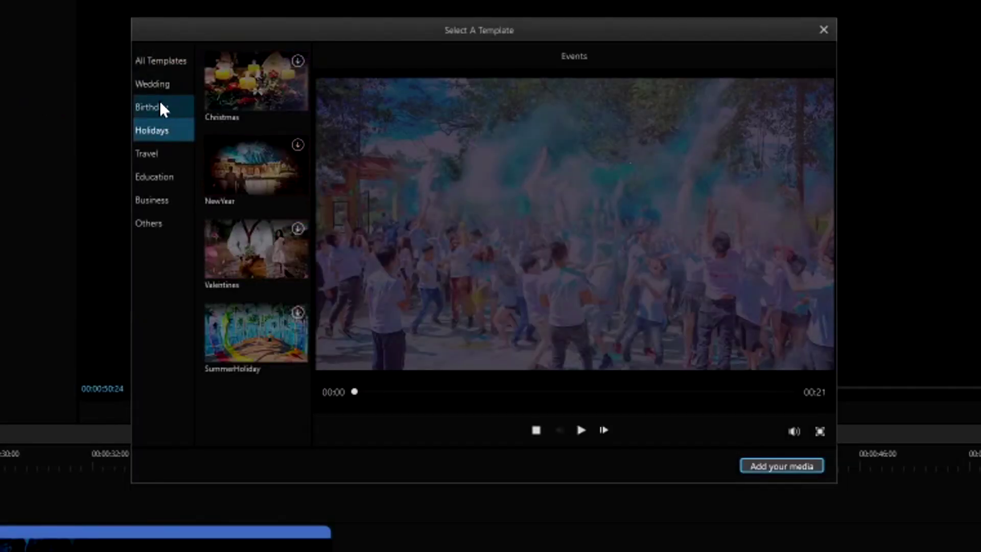
# Look through the Birthday and All Templates categories for Fast Video and exit Fast Video Mode.
pyautogui.click(155, 106)
pyautogui.click(161, 61)
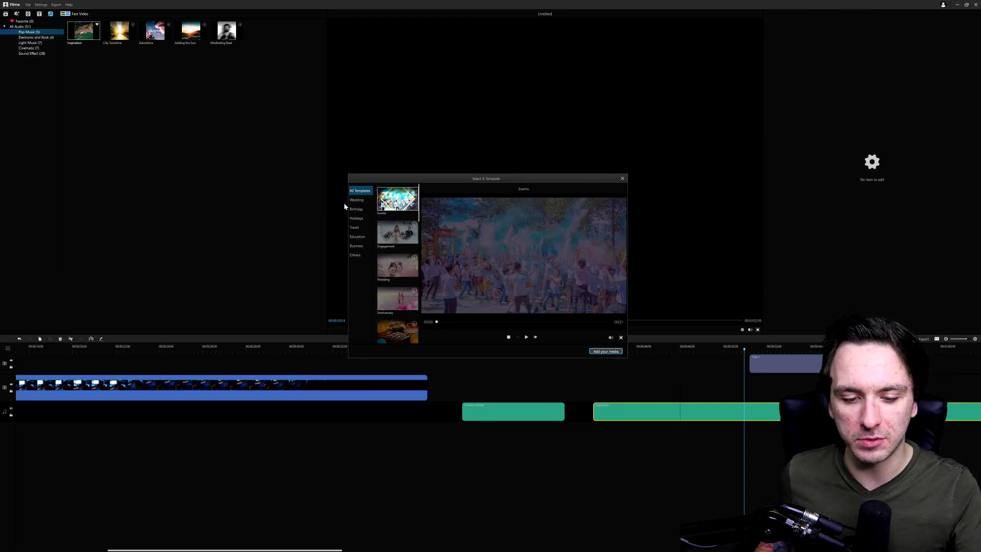
pyautogui.click(622, 180)
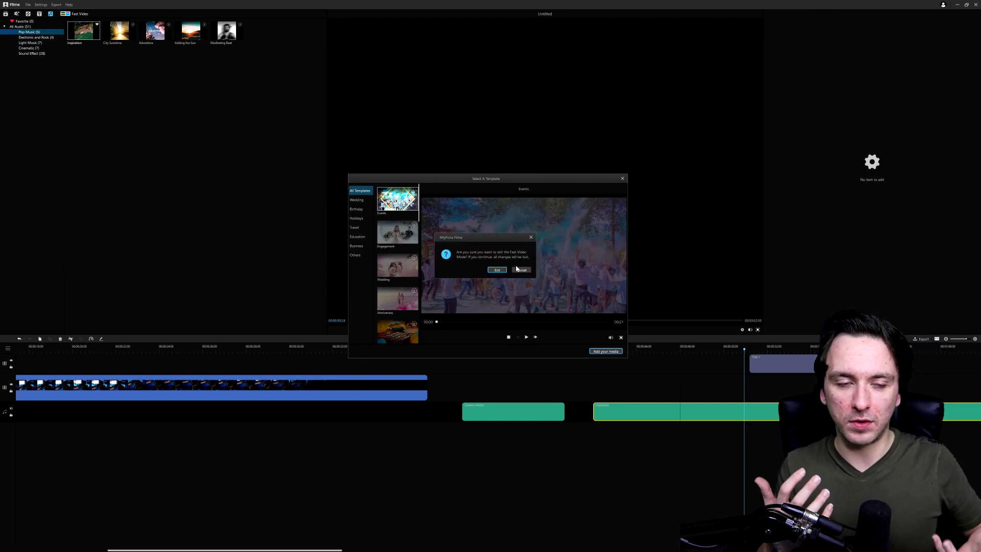
pyautogui.click(495, 272)
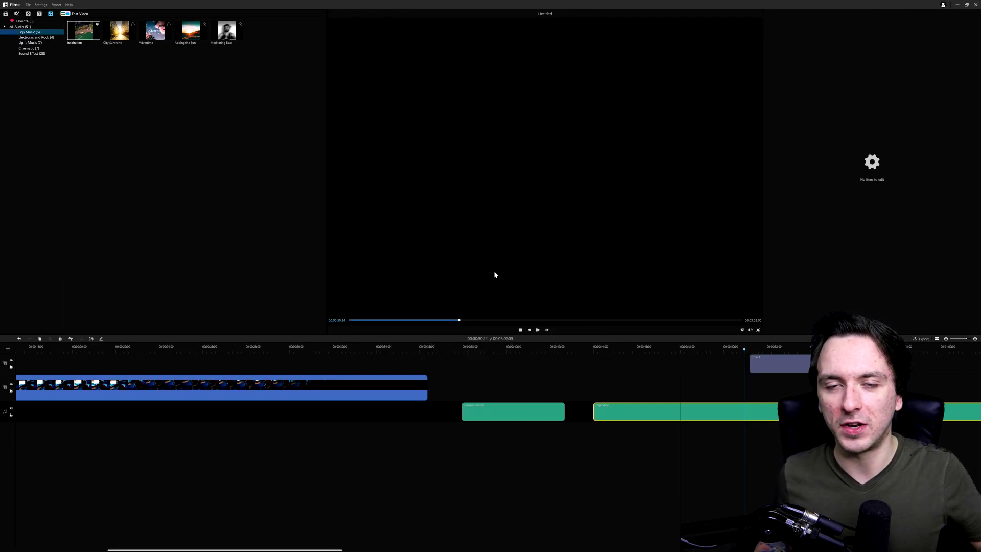